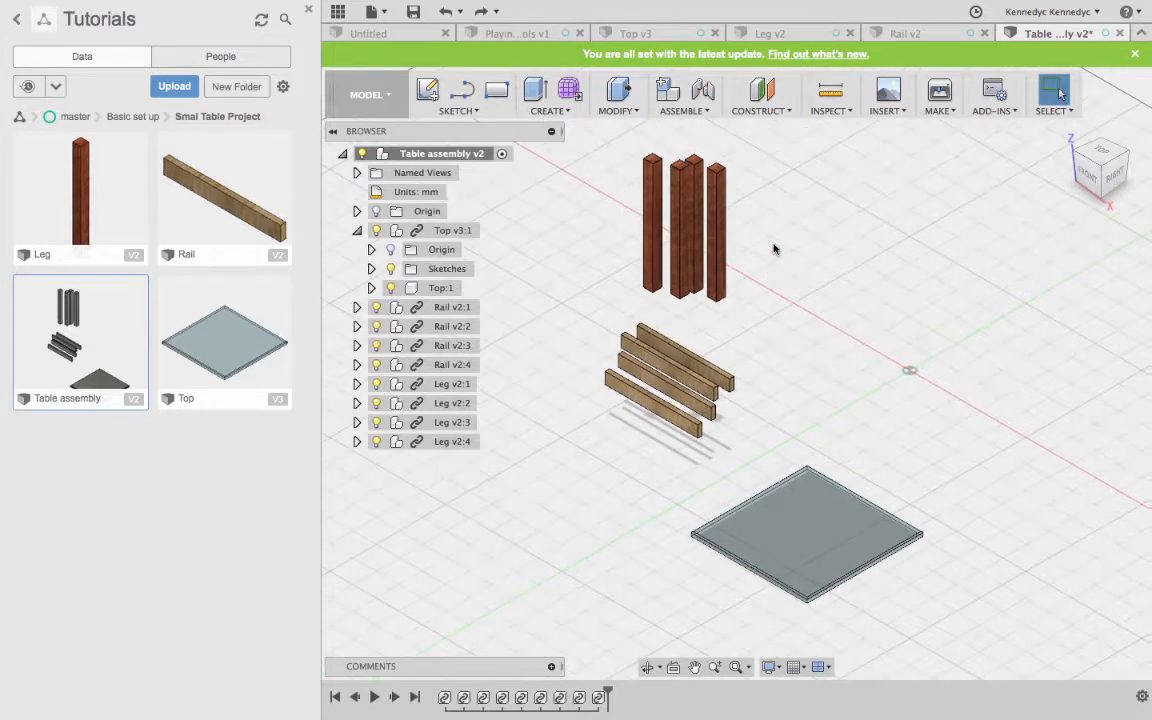
left_click(693, 112)
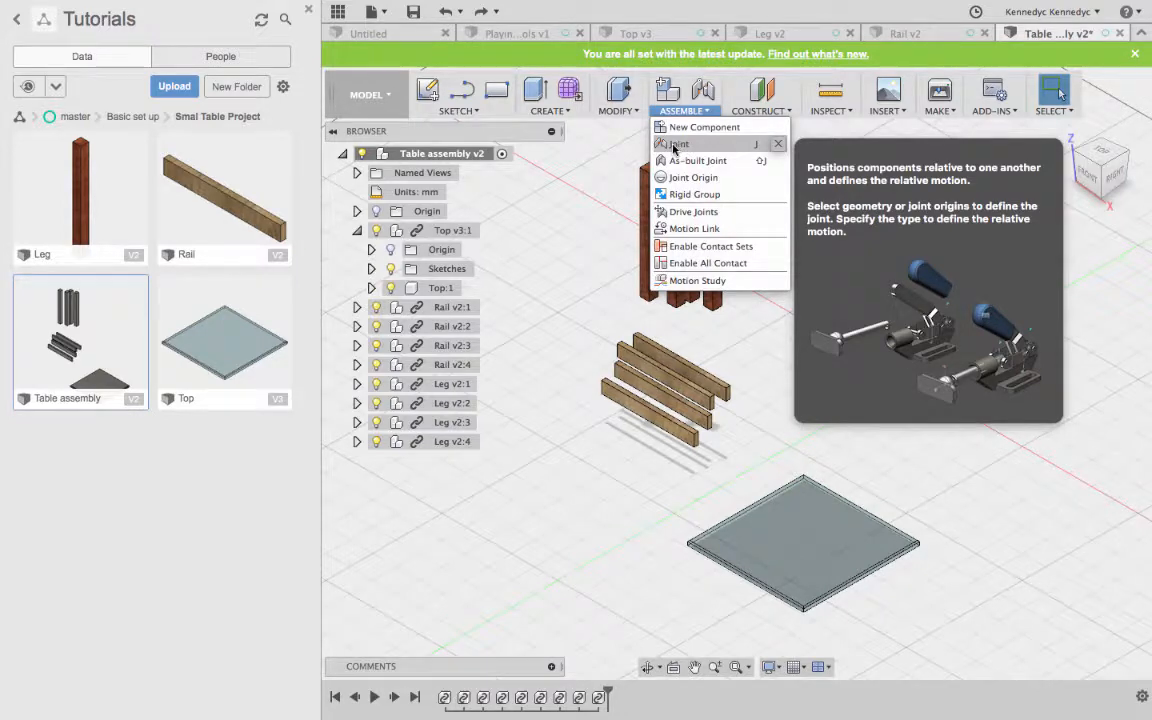
left_click(737, 145)
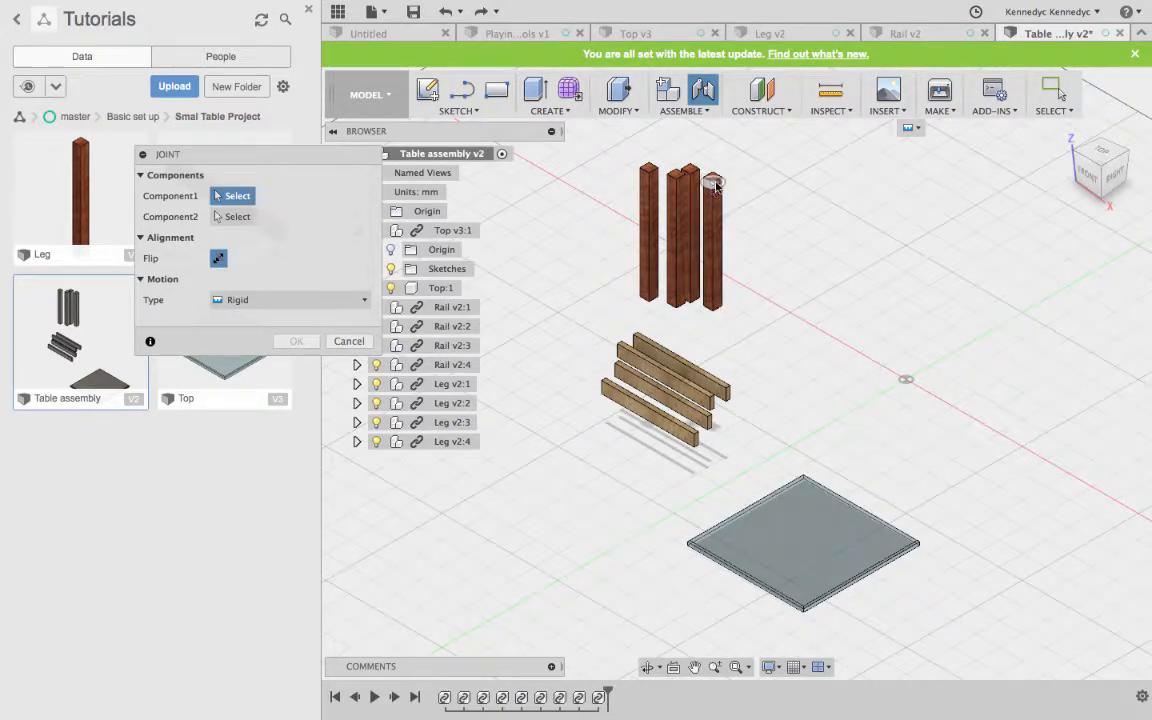
scroll(712, 175, "up", 2)
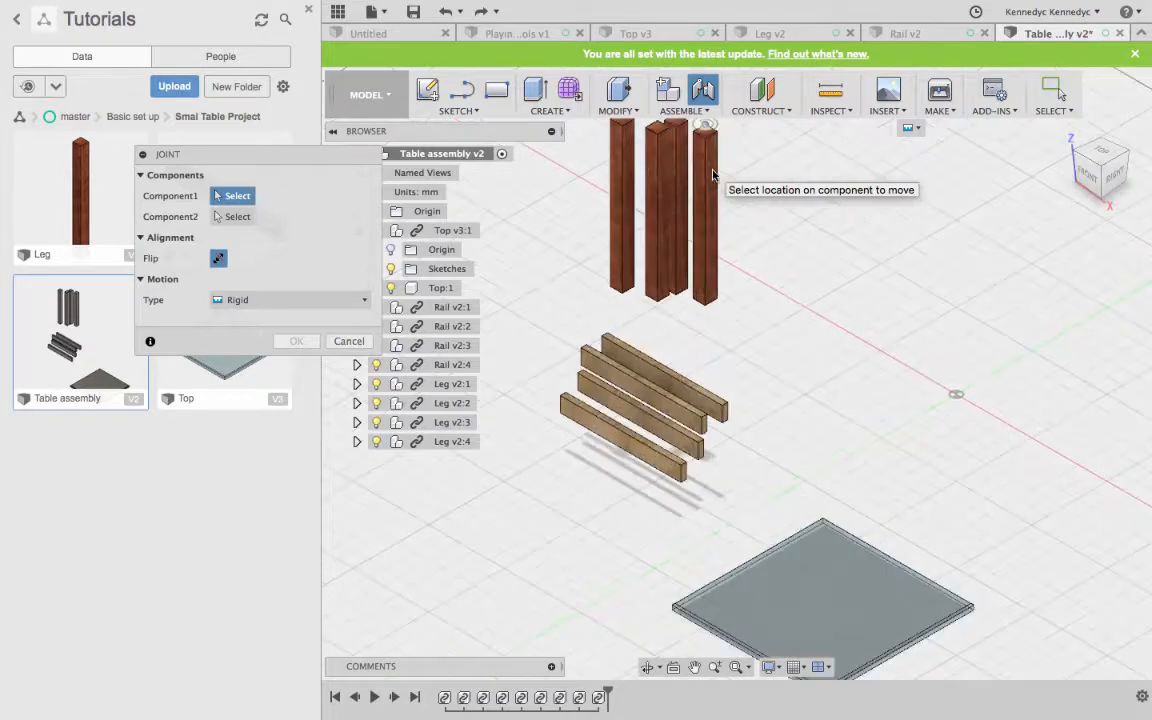
scroll(712, 175, "up", 5)
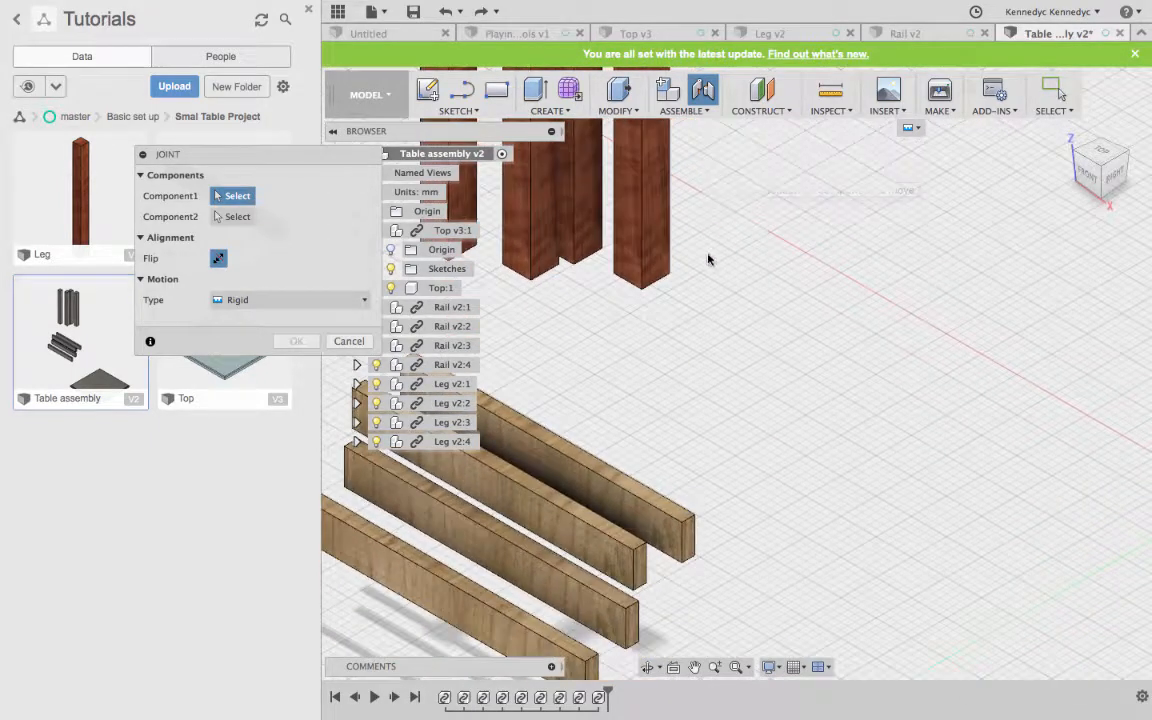
scroll(714, 314, "down", 5)
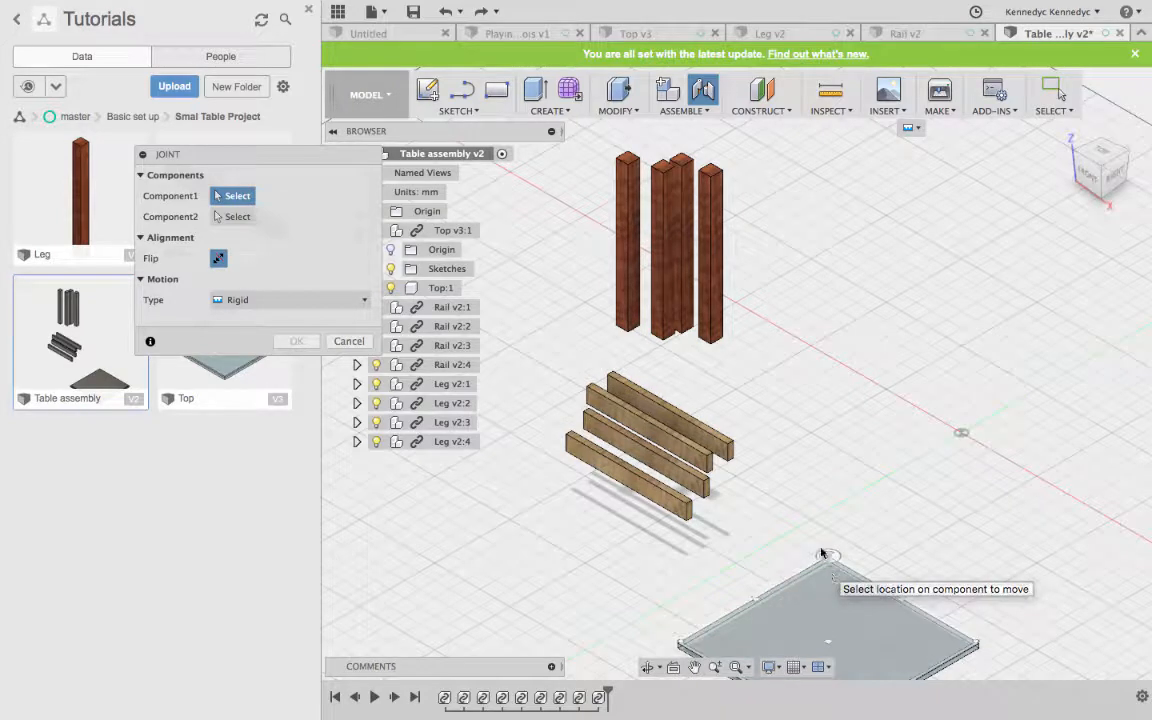
scroll(805, 468, "down", 3)
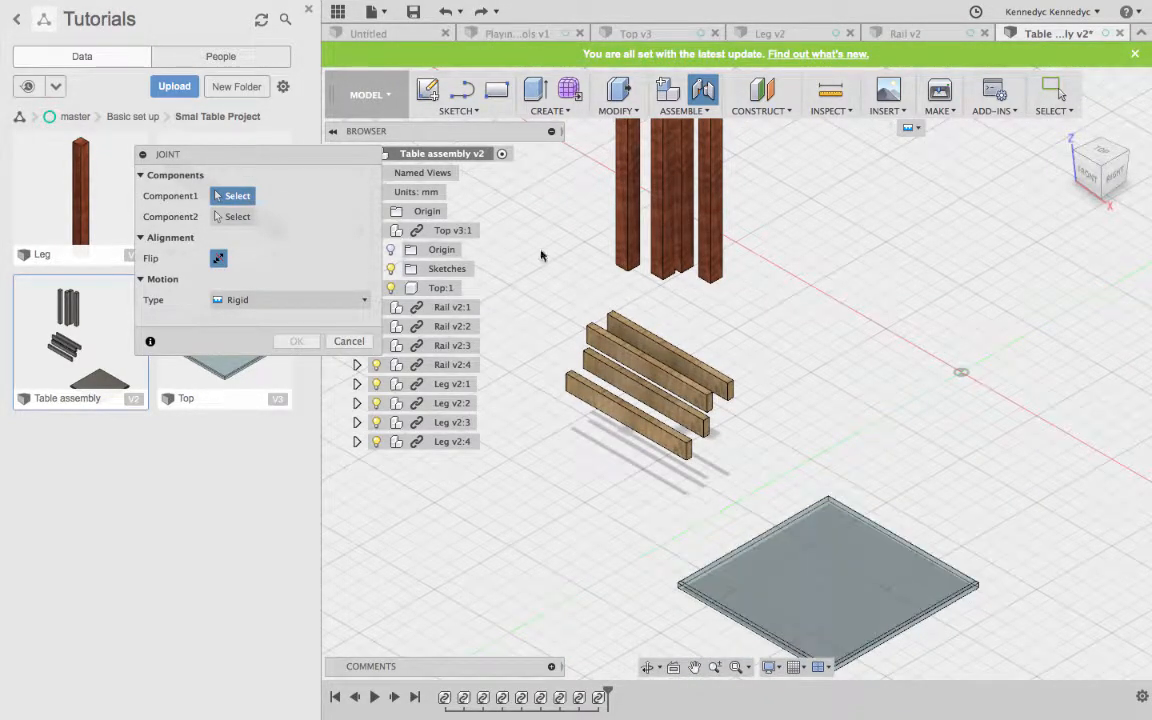
left_click(348, 341)
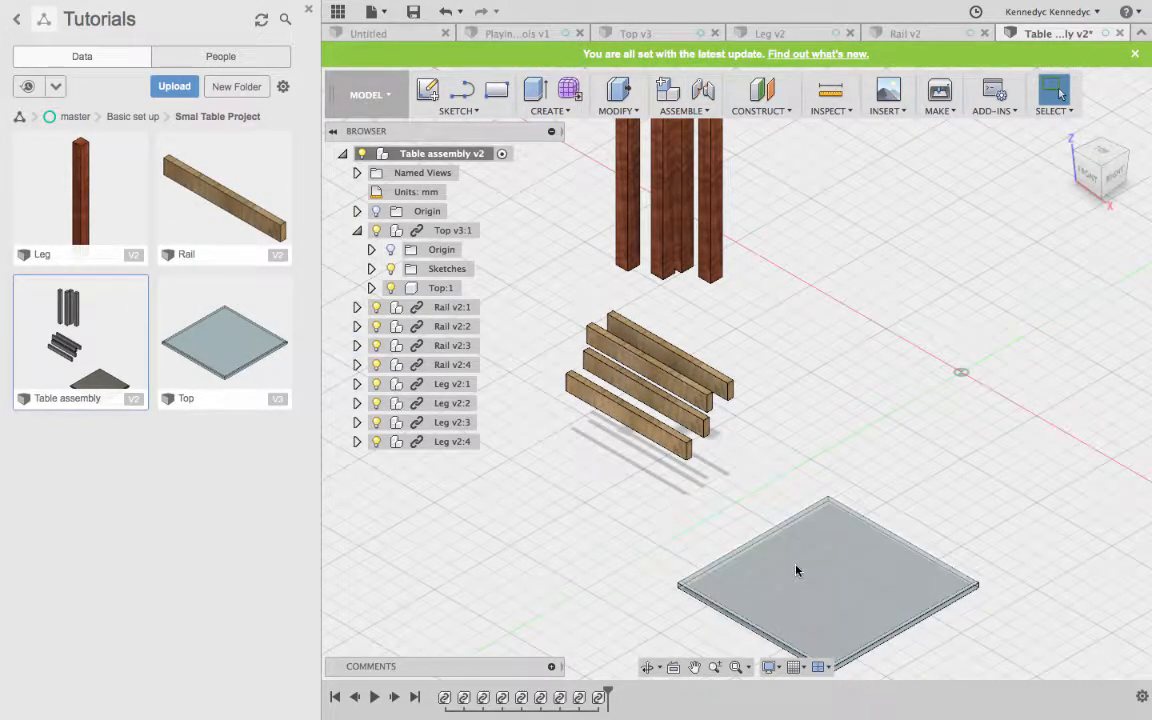
Move the glass table top to the open area beside the legs and rails, and collapse its Top v3:1 component tree
left_click_drag(797, 571, 926, 297)
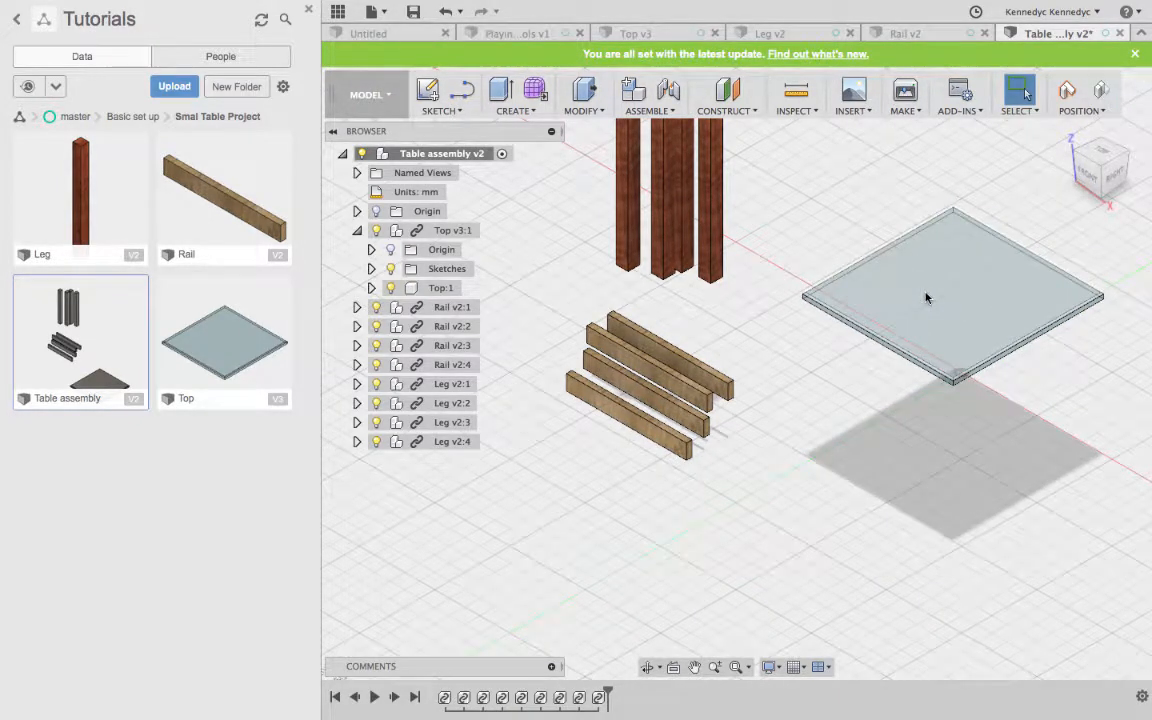
left_click(926, 298)
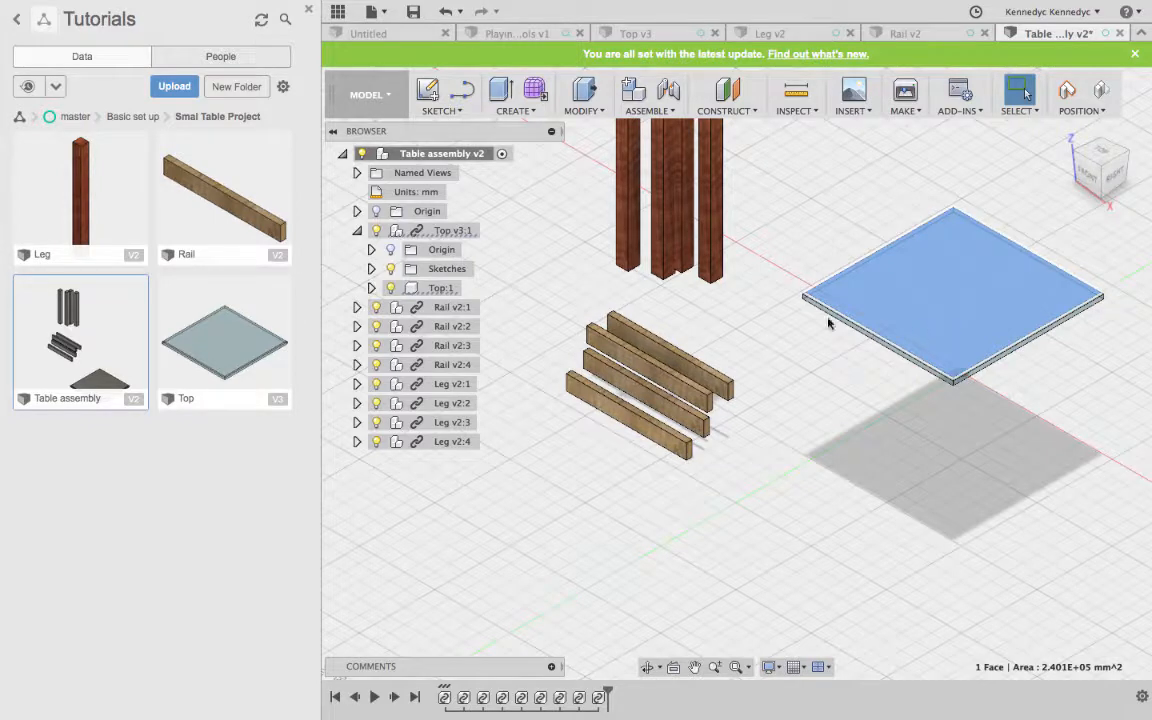
left_click(362, 232)
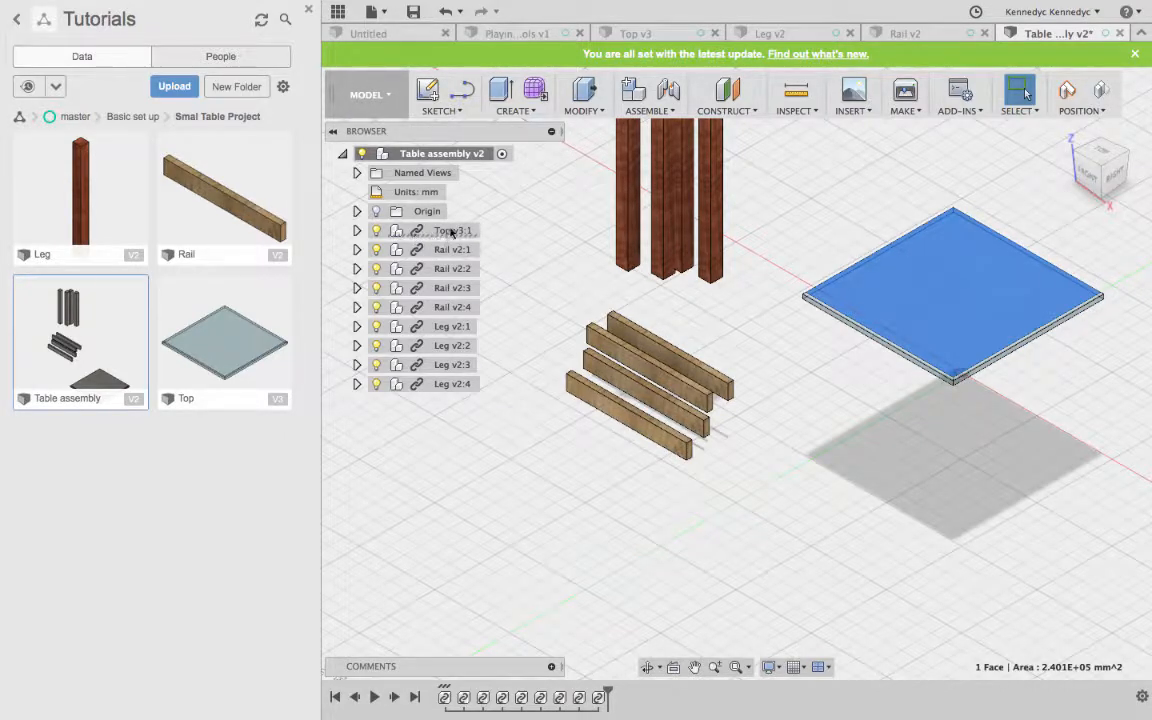
Examine which components in the assembly tree correspond to the individual legs, including the contents of Leg v2:4
left_click(714, 240)
left_click(716, 225)
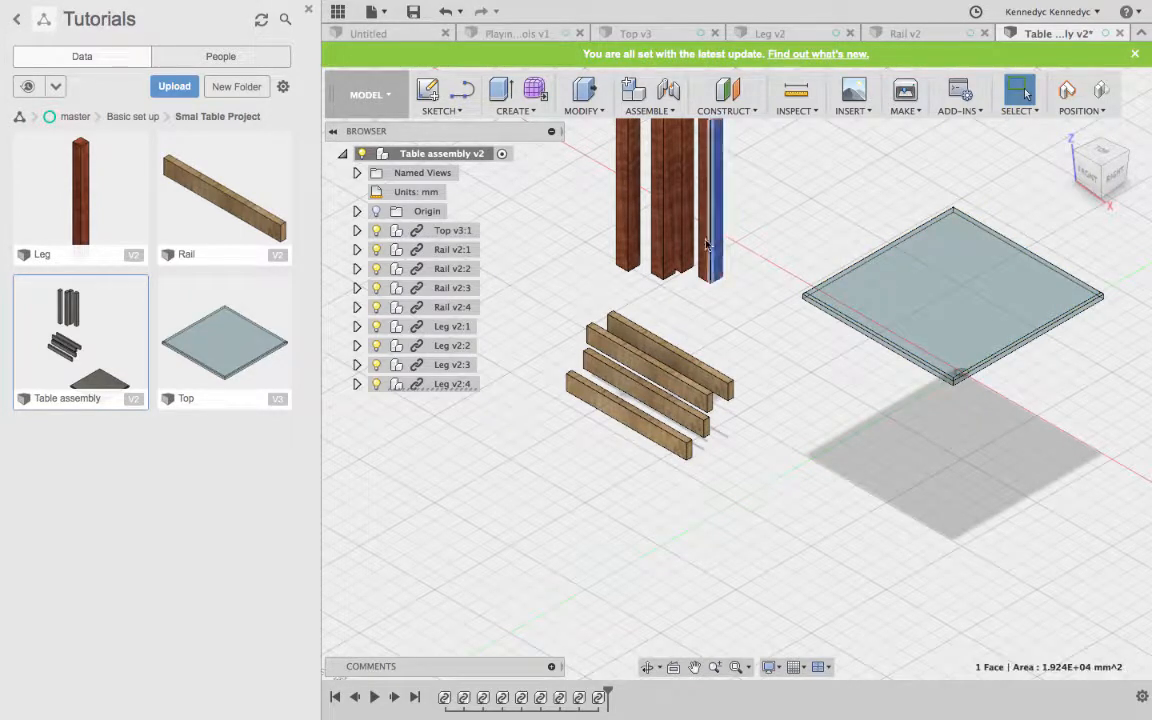
left_click(357, 385)
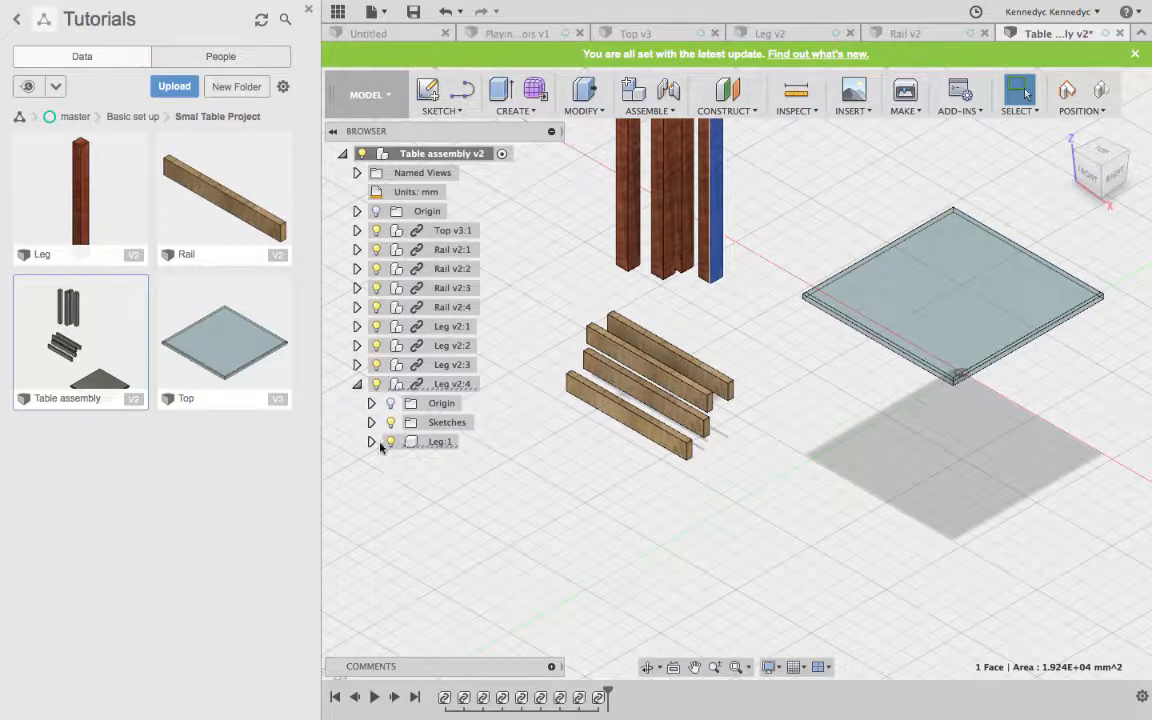
left_click(372, 442)
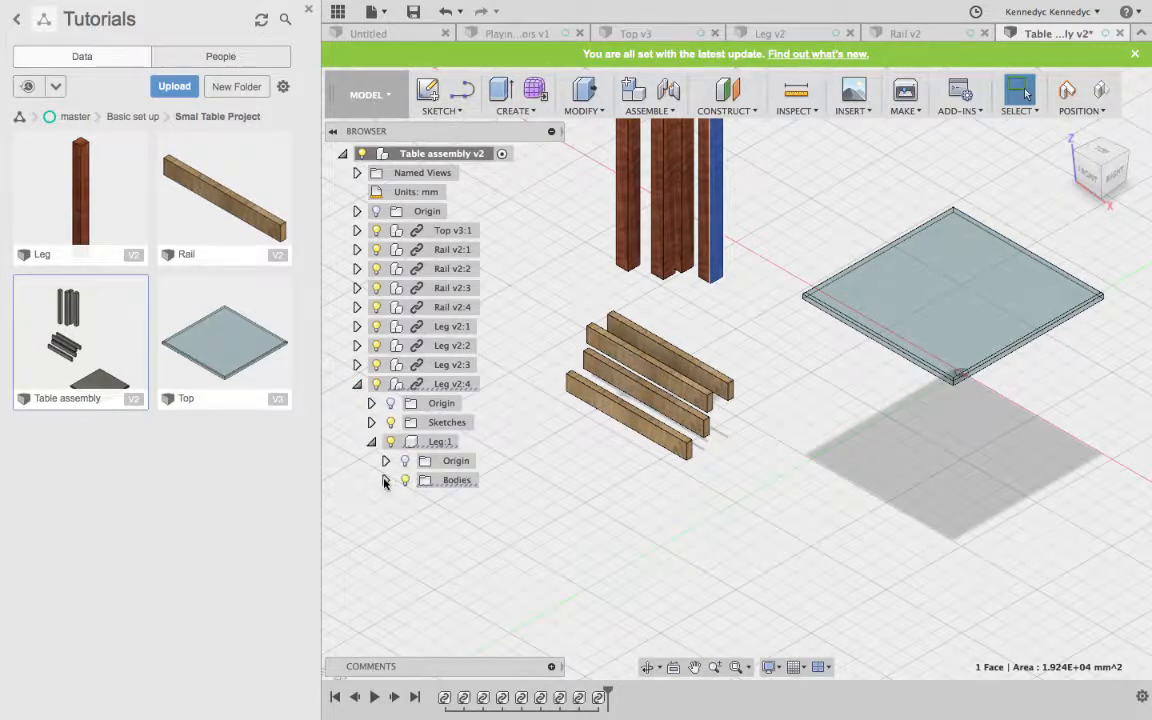
left_click(357, 384)
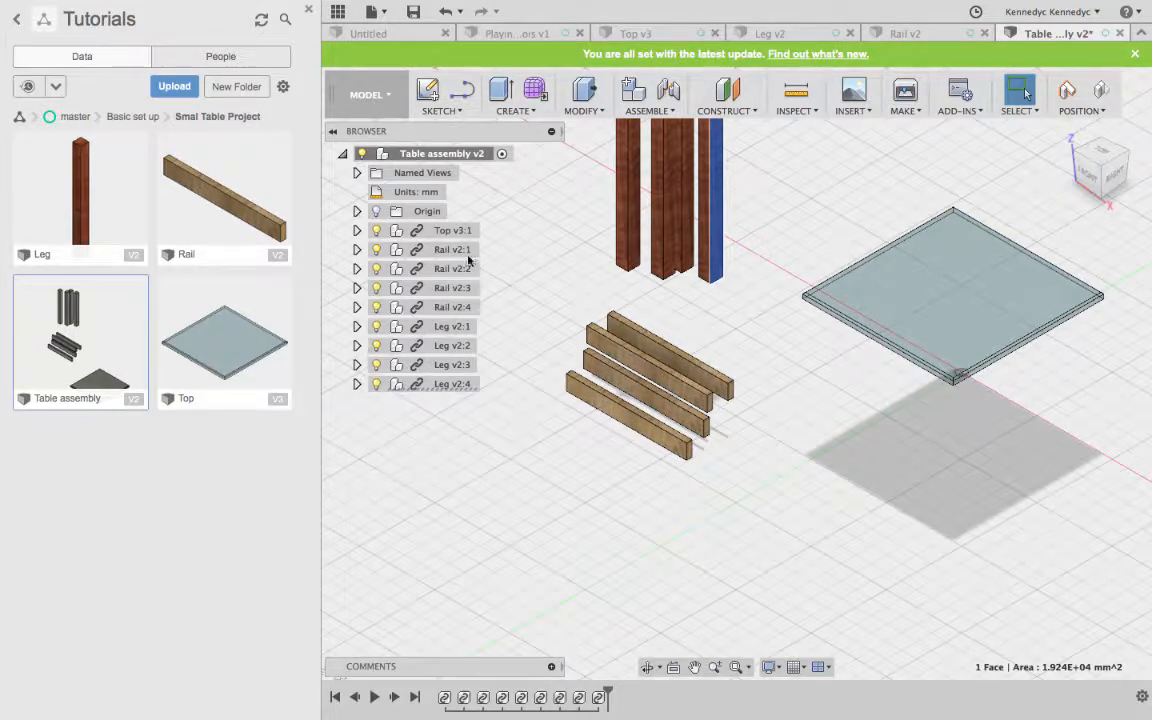
left_click(634, 218)
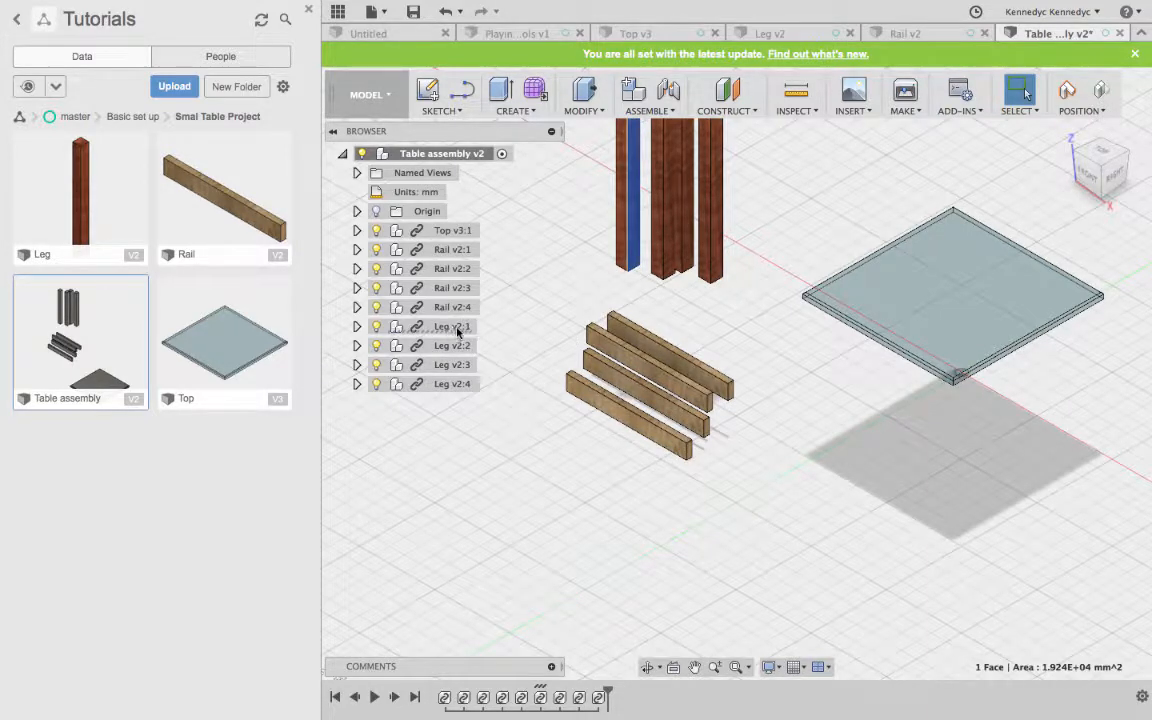
Ground the Top:1 component inside Top v3:1, capturing its moved position, and test that it is fixed in place
left_click(888, 325)
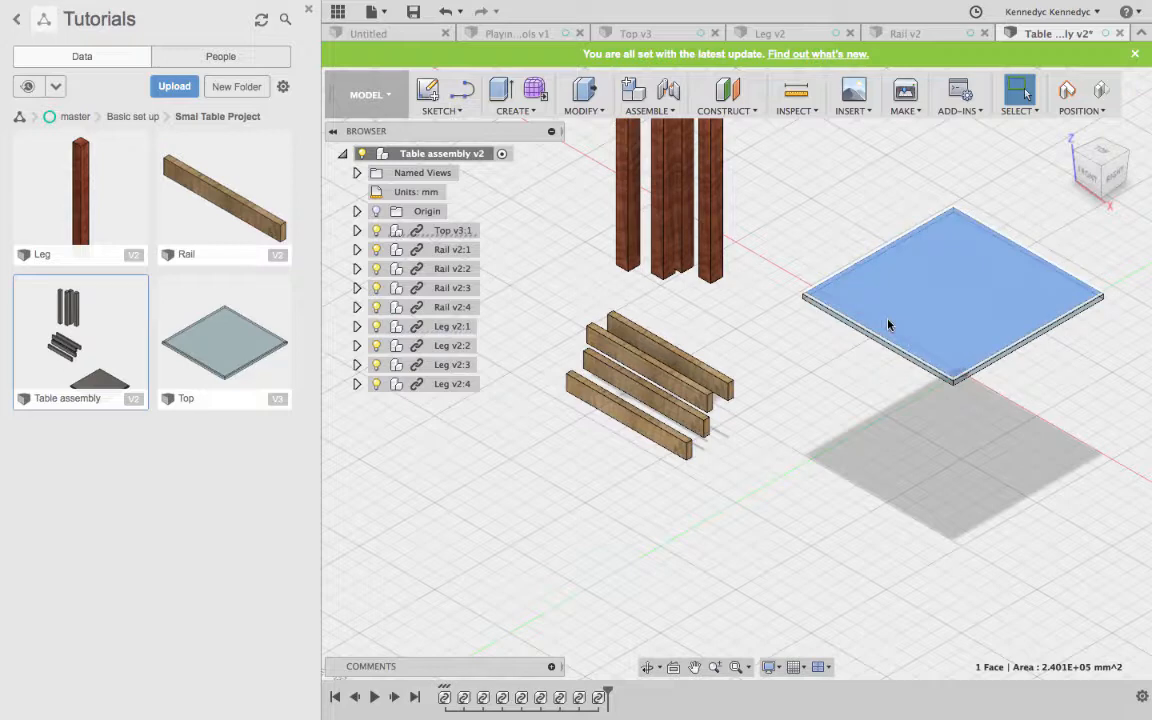
left_click(357, 230)
left_click(441, 288)
right_click(446, 292)
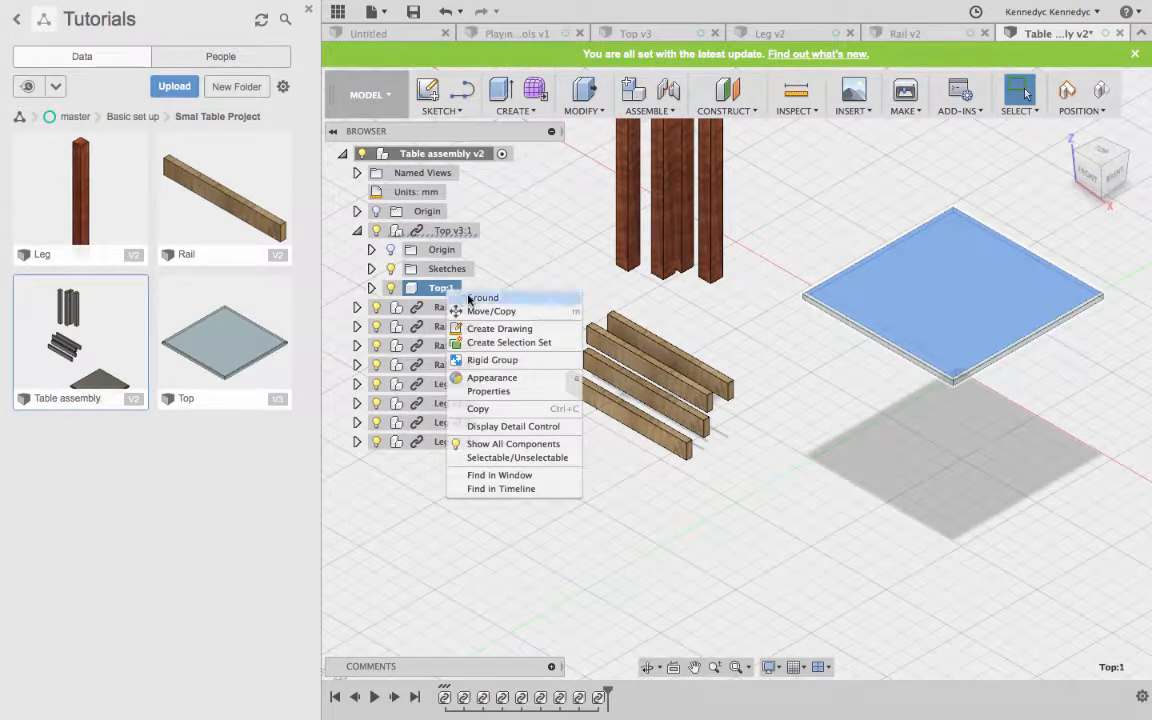
left_click(478, 298)
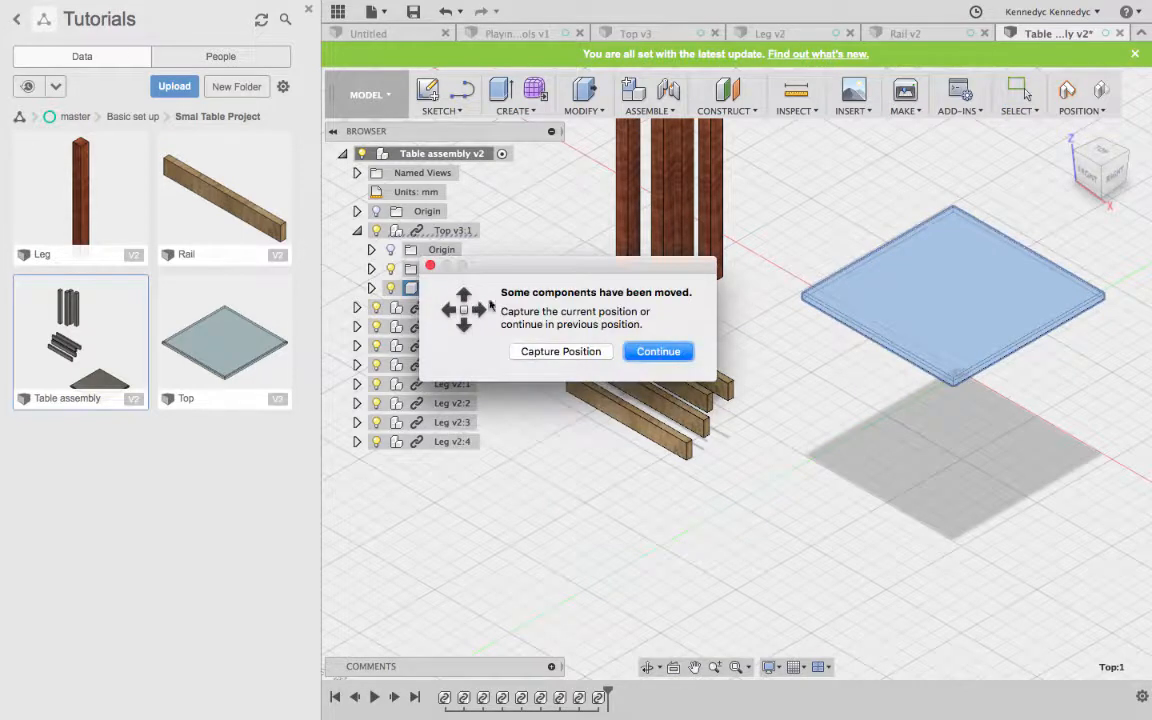
left_click(556, 352)
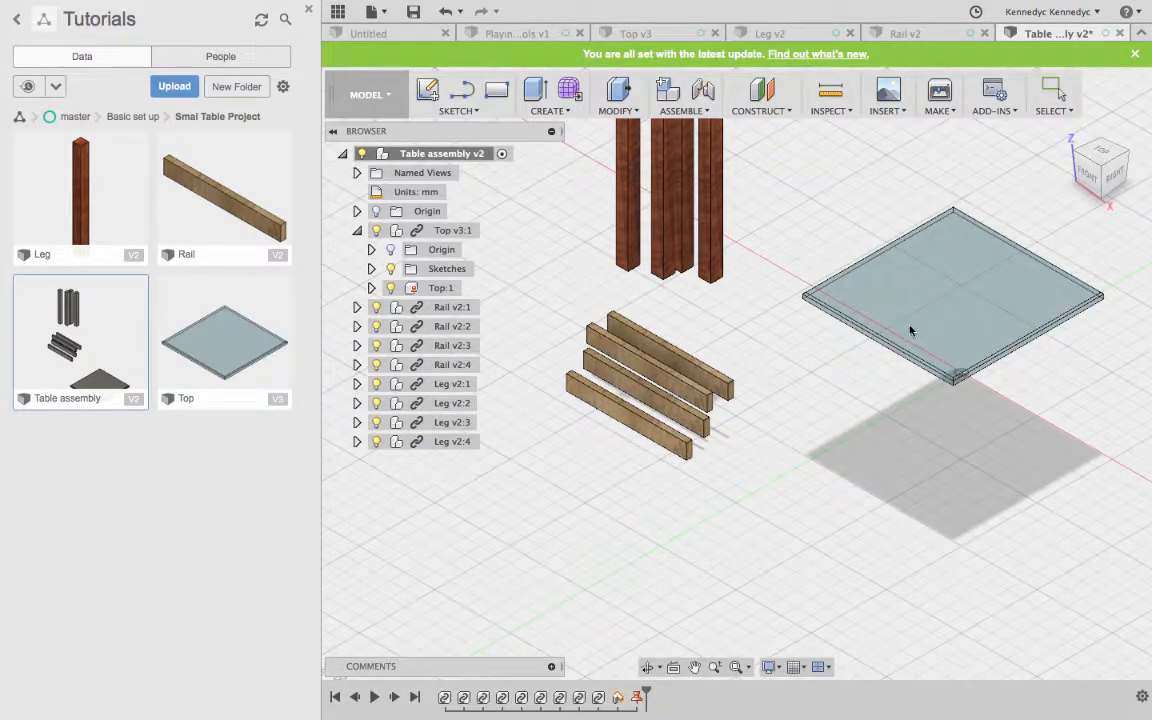
left_click_drag(909, 330, 907, 326)
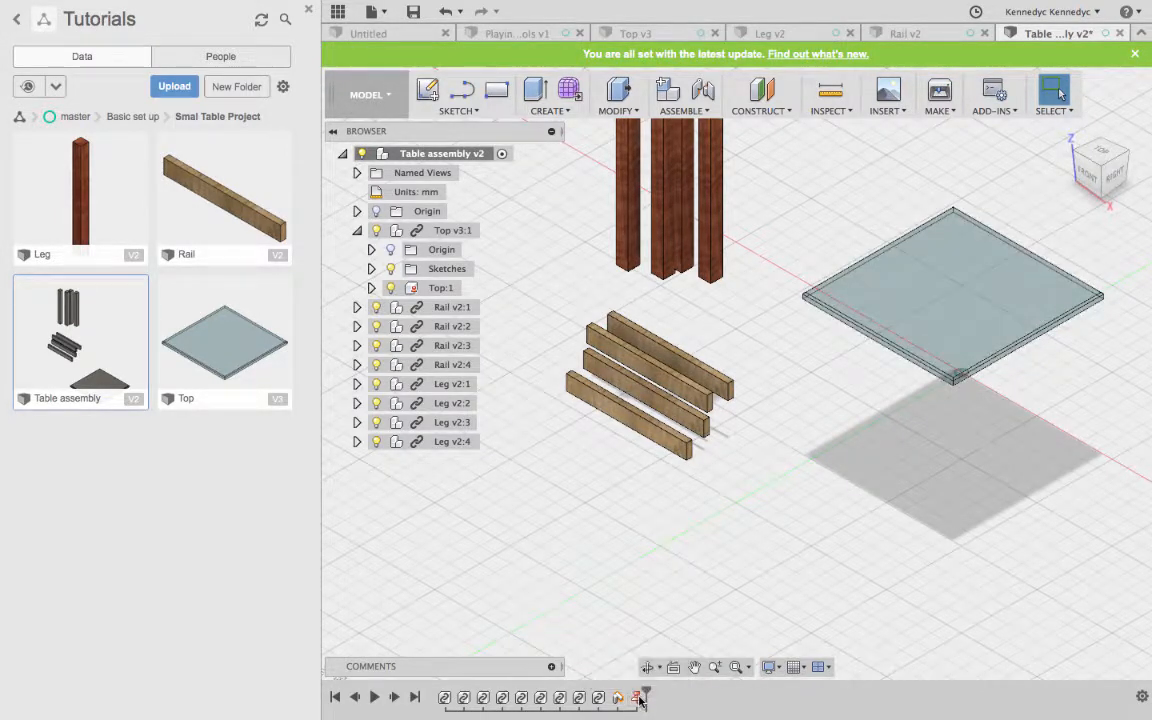
Start a rigid Joint and choose the back corner of the separate end leg's upper face as the first component's location
scroll(990, 292, "up", 3)
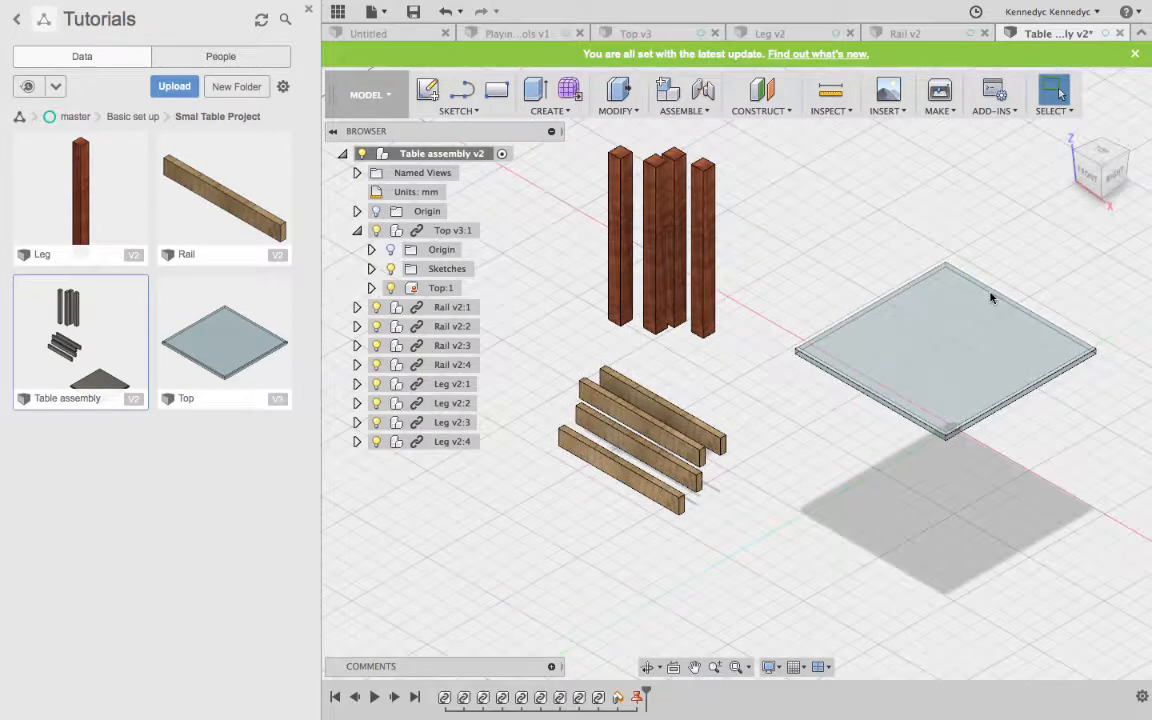
key("j")
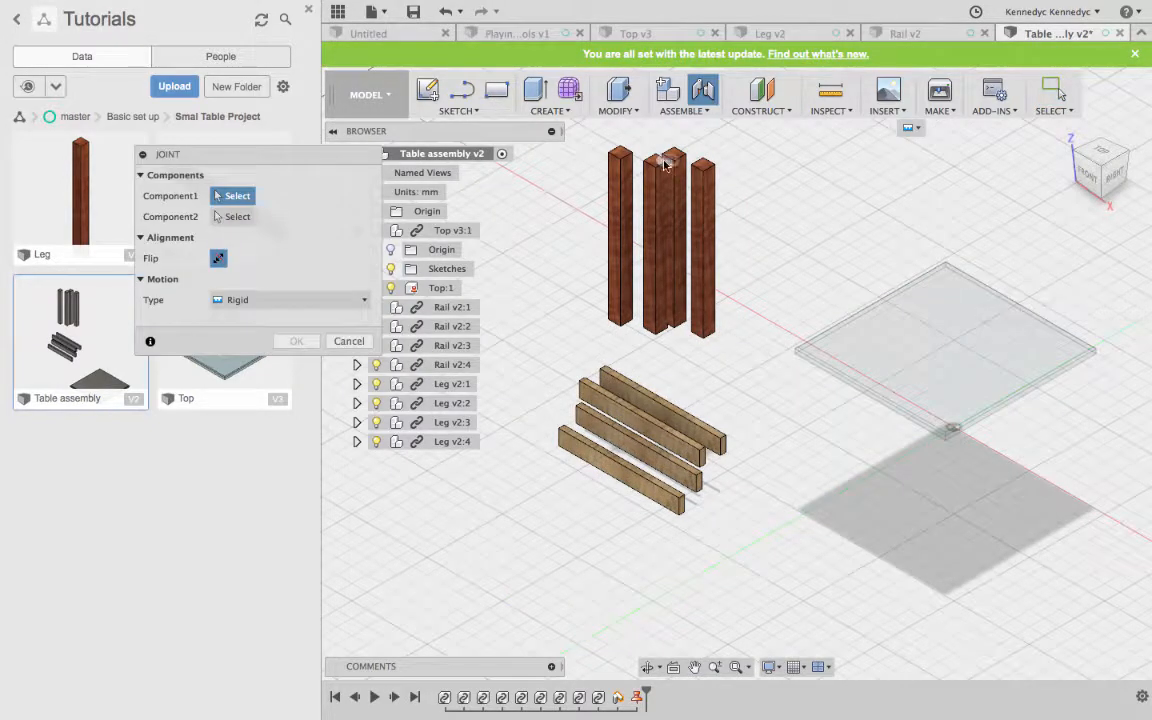
scroll(728, 150, "up", 5)
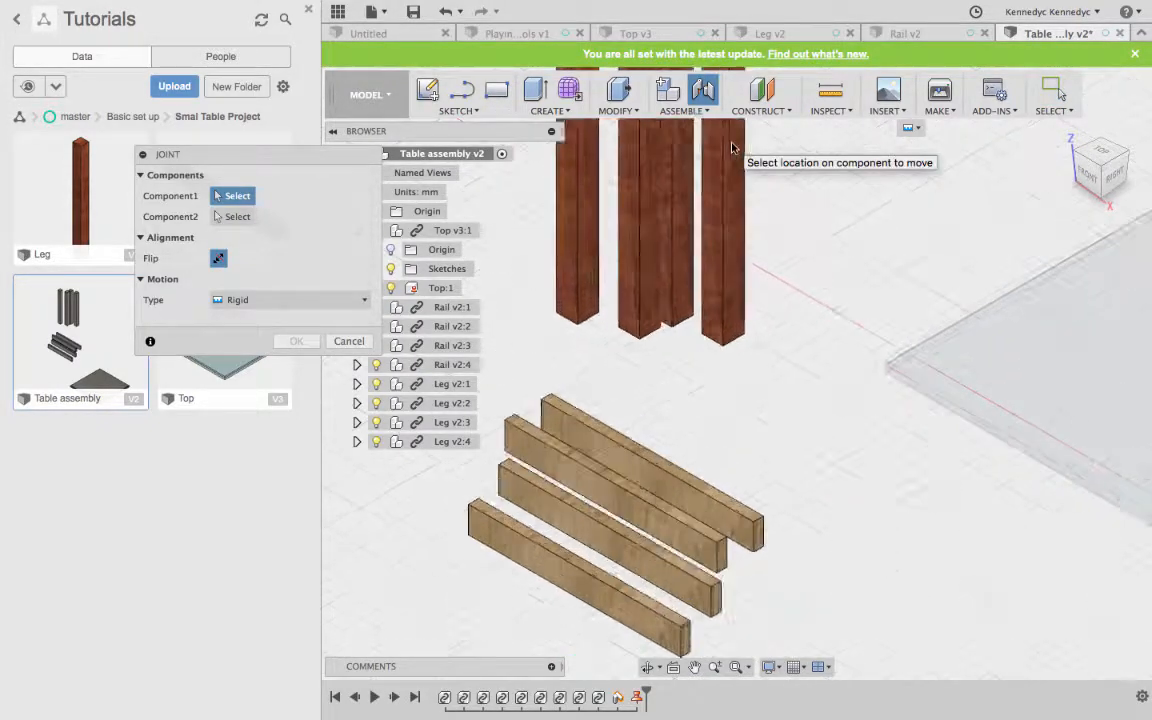
scroll(731, 148, "up", 10)
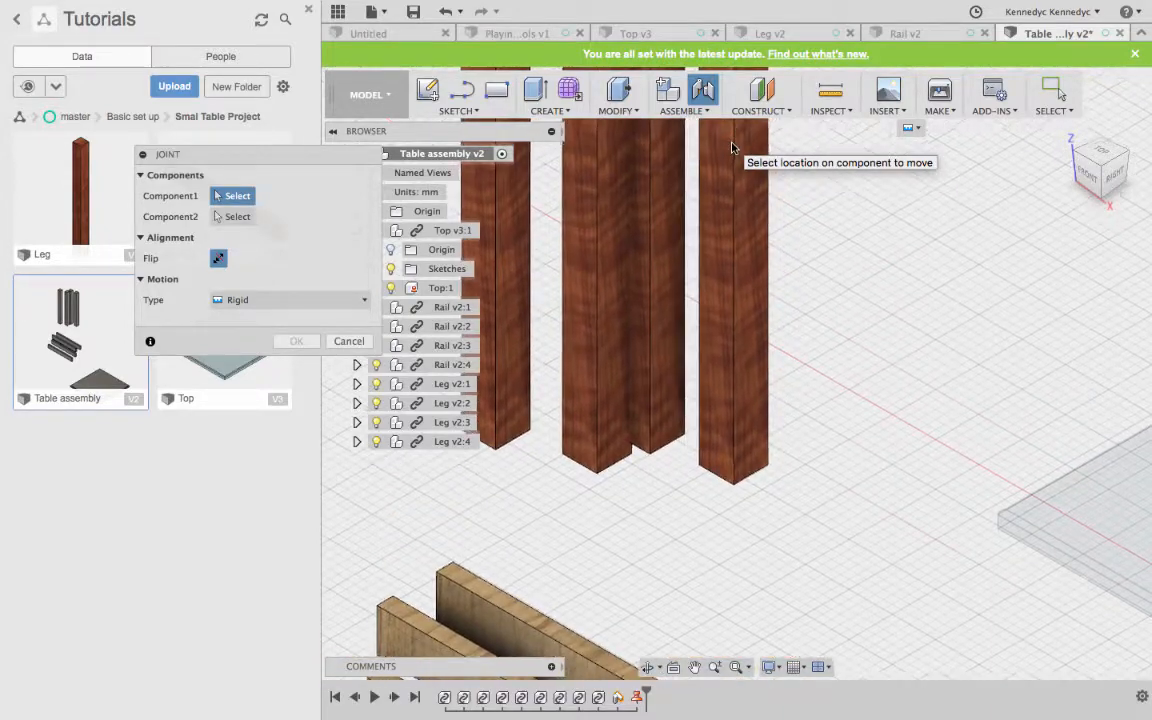
scroll(731, 148, "up", 6)
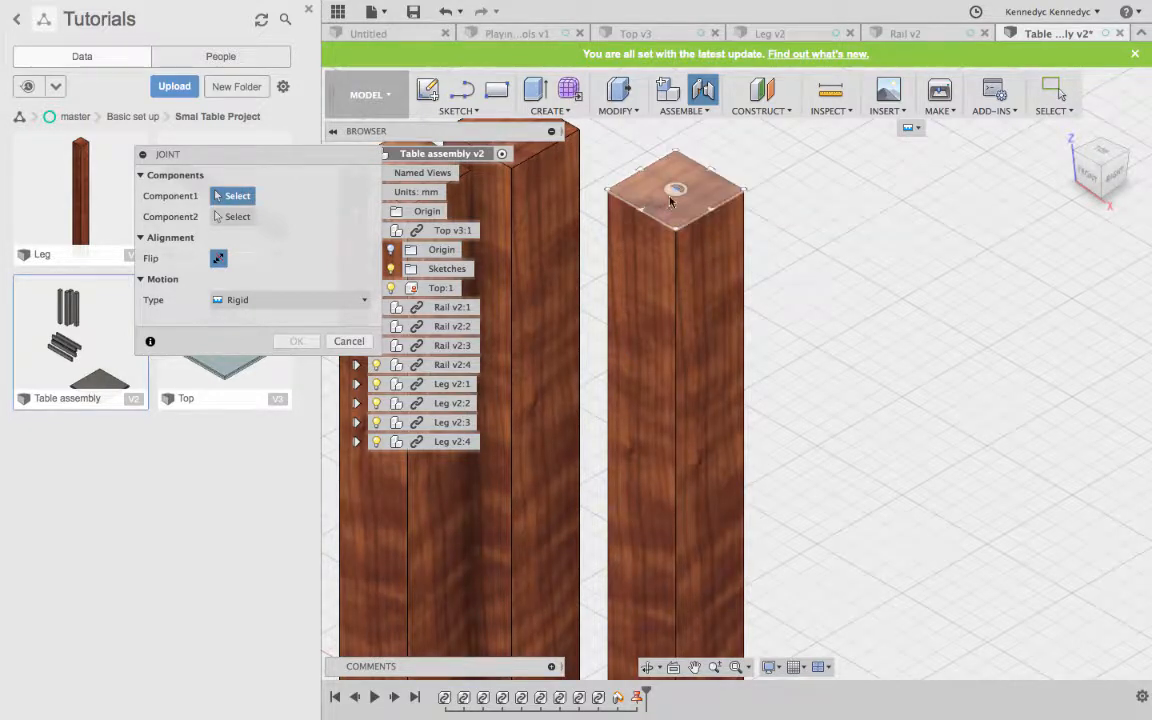
scroll(672, 205, "down", 5)
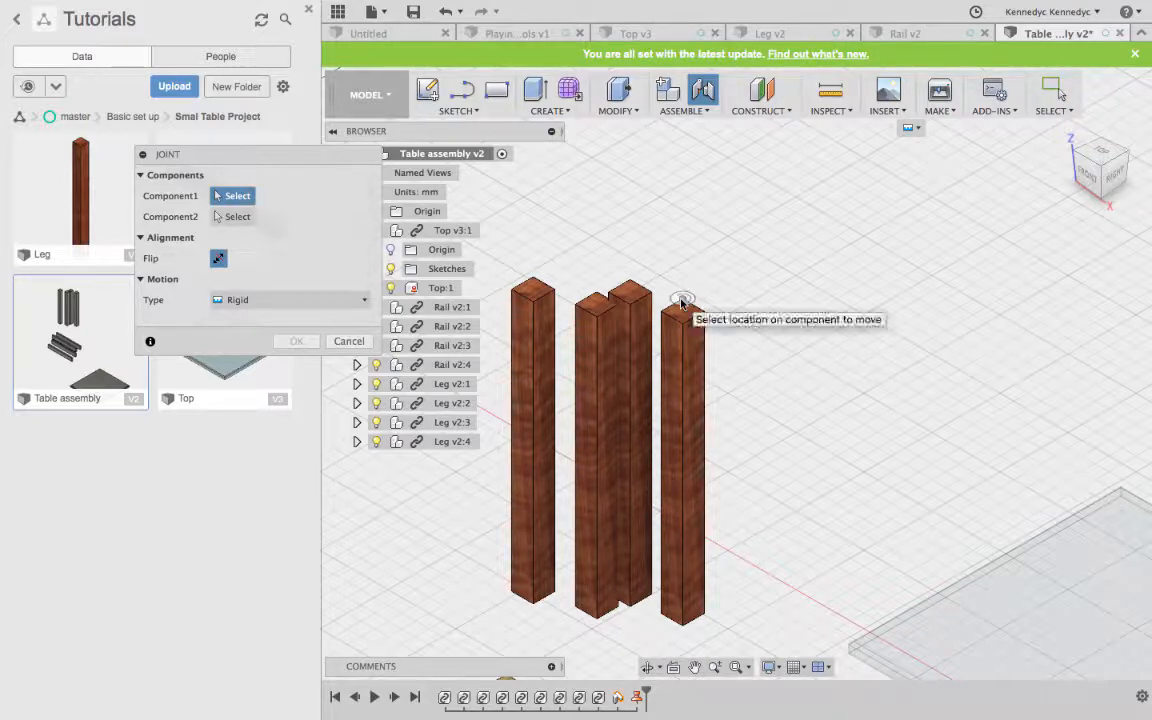
scroll(683, 308, "up", 3)
scroll(683, 308, "up", 1)
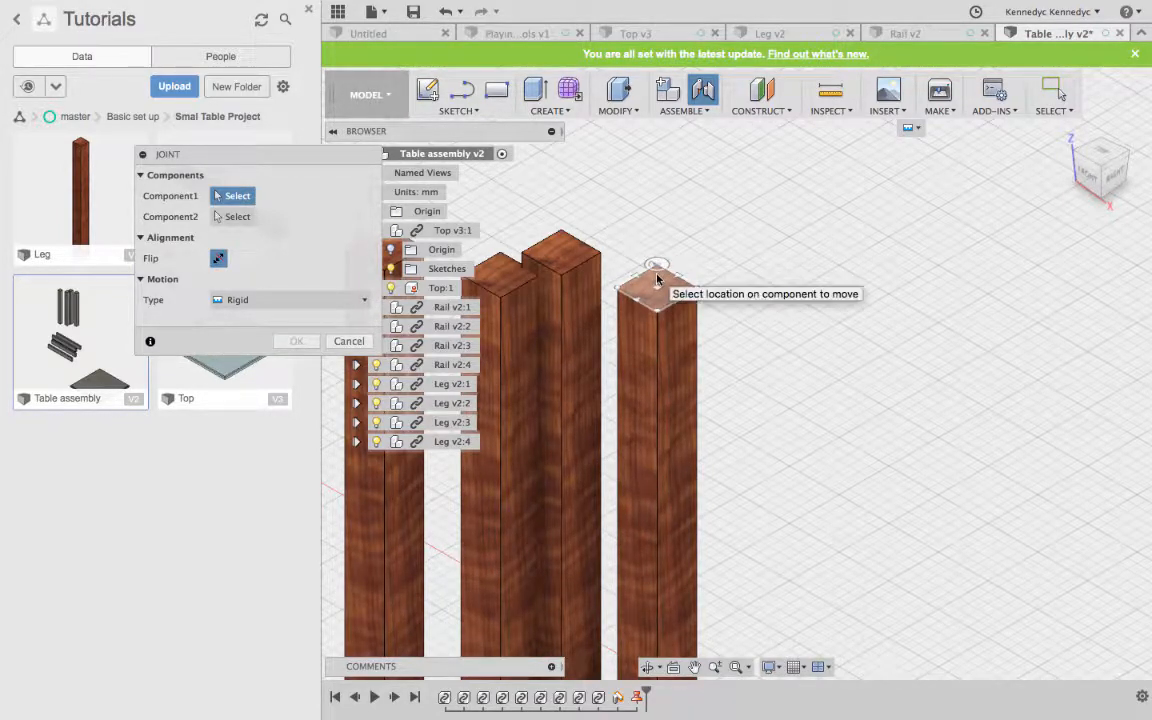
left_click(657, 280)
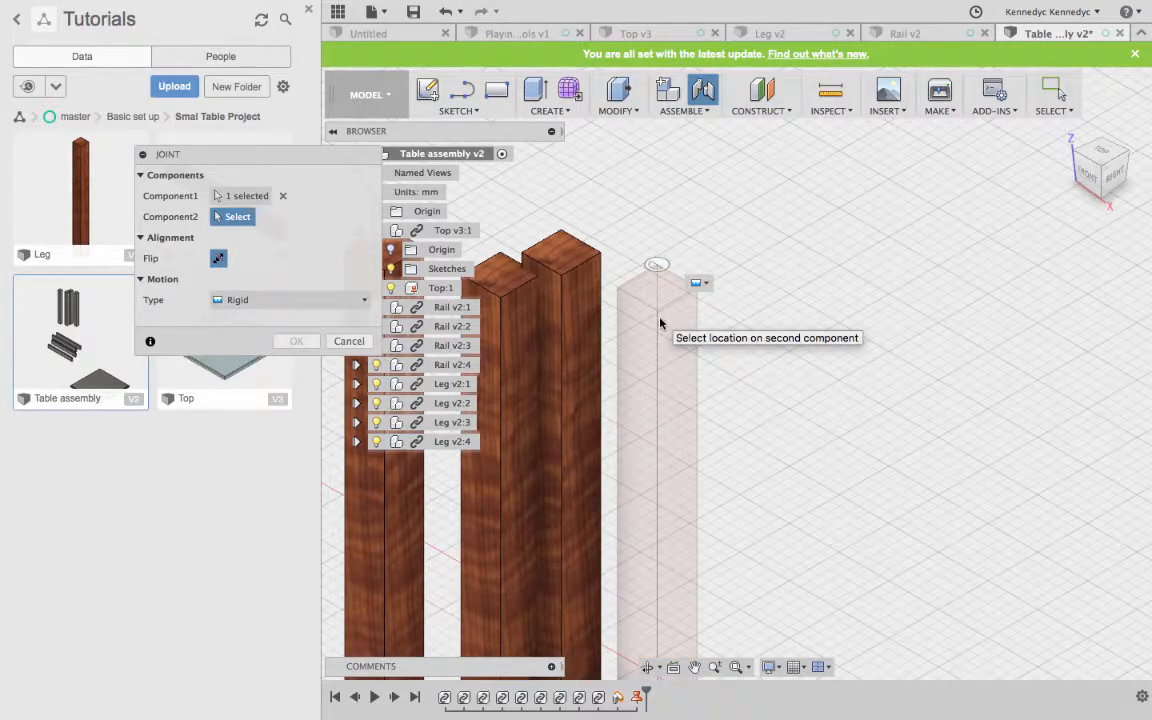
Choose a corner on the underside of the glass top as the second joint location for the leg
scroll(660, 322, "down", 3)
scroll(660, 322, "down", 5)
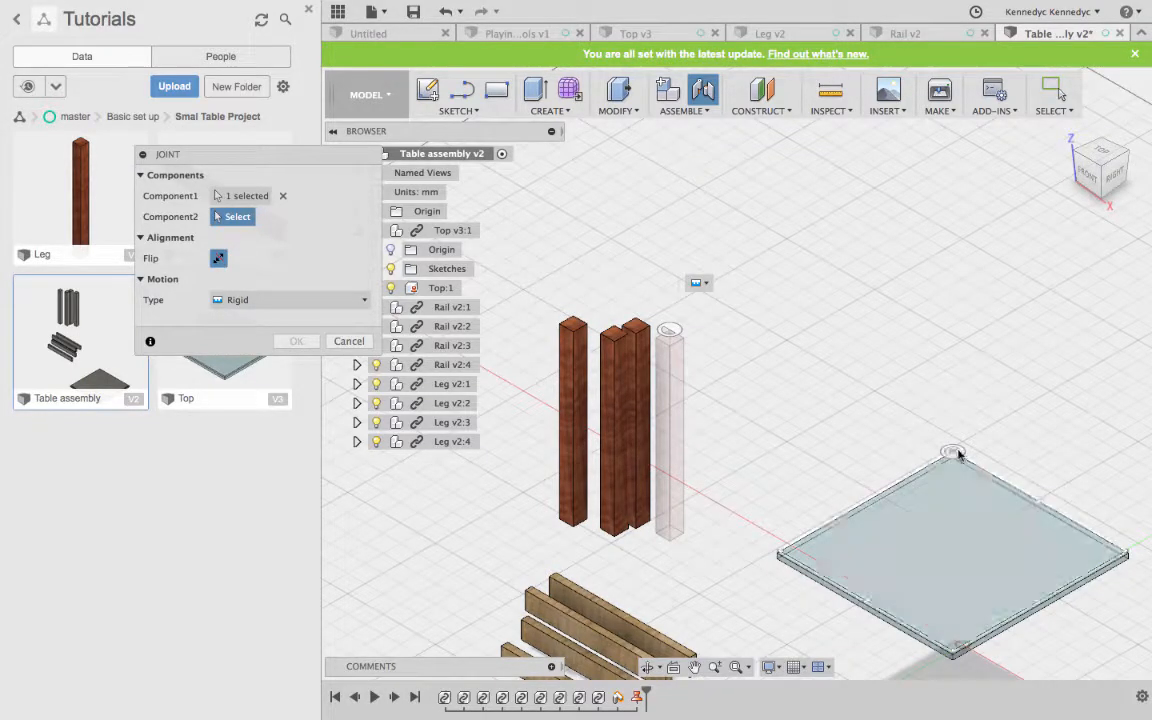
left_click_drag(1093, 185, 1093, 263)
scroll(1093, 264, "down", 3)
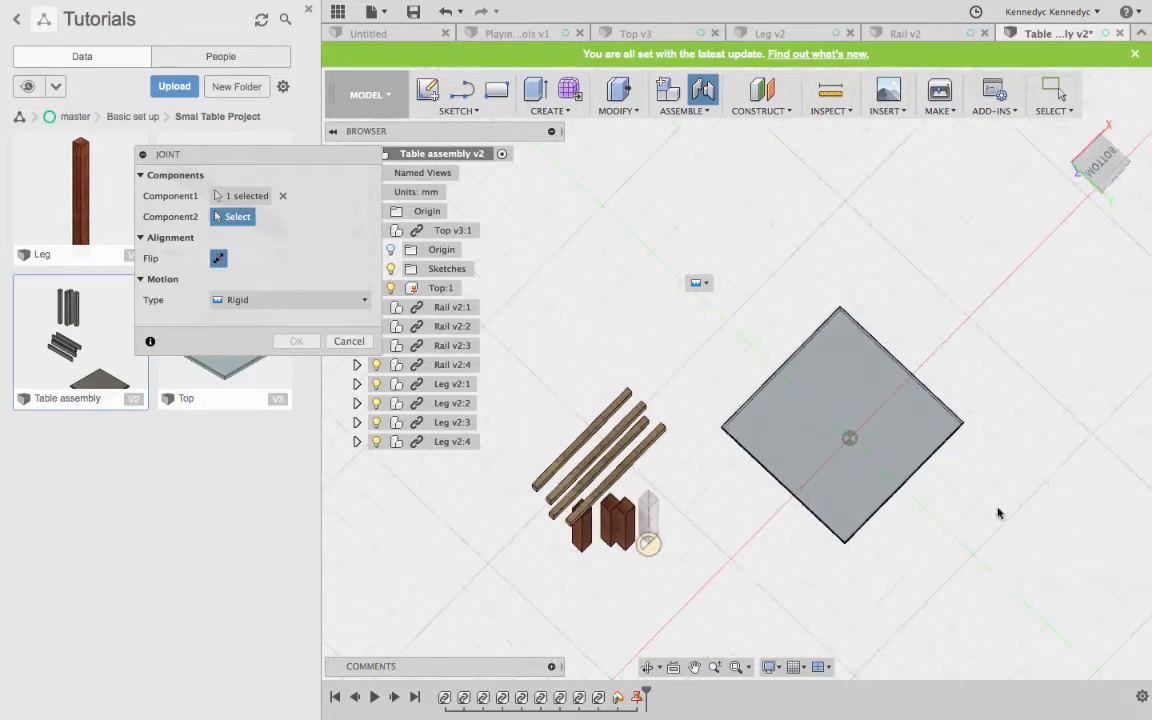
scroll(851, 503, "up", 3)
scroll(851, 503, "up", 5)
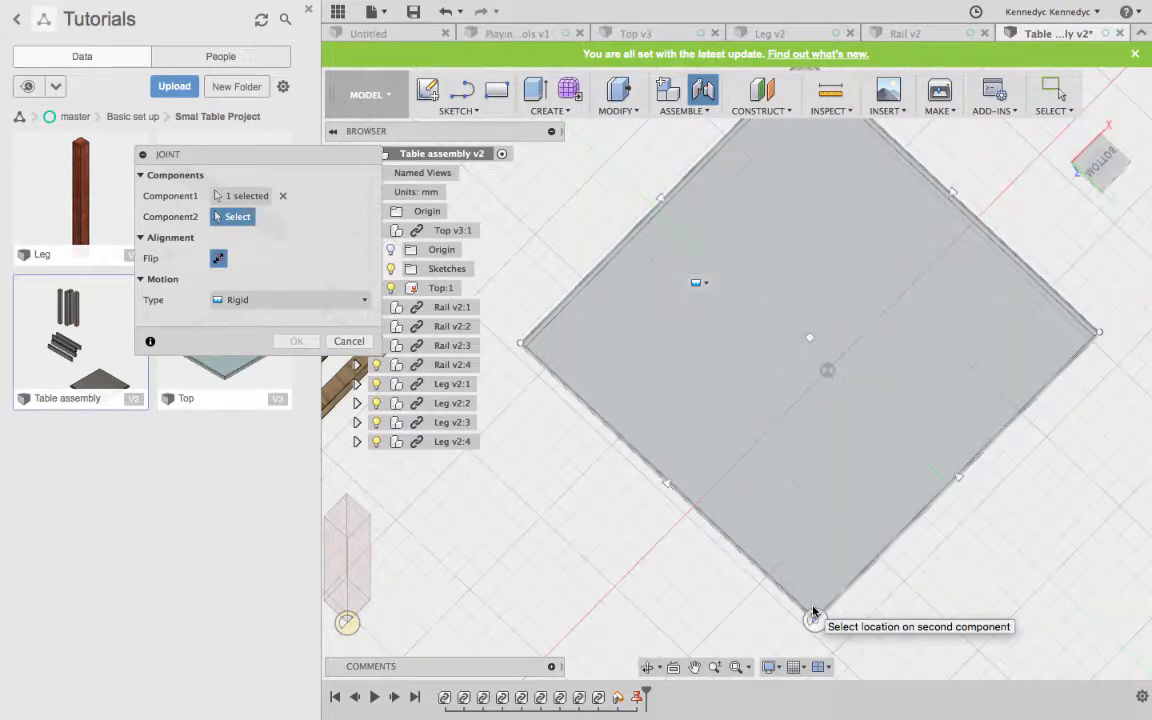
left_click(813, 612)
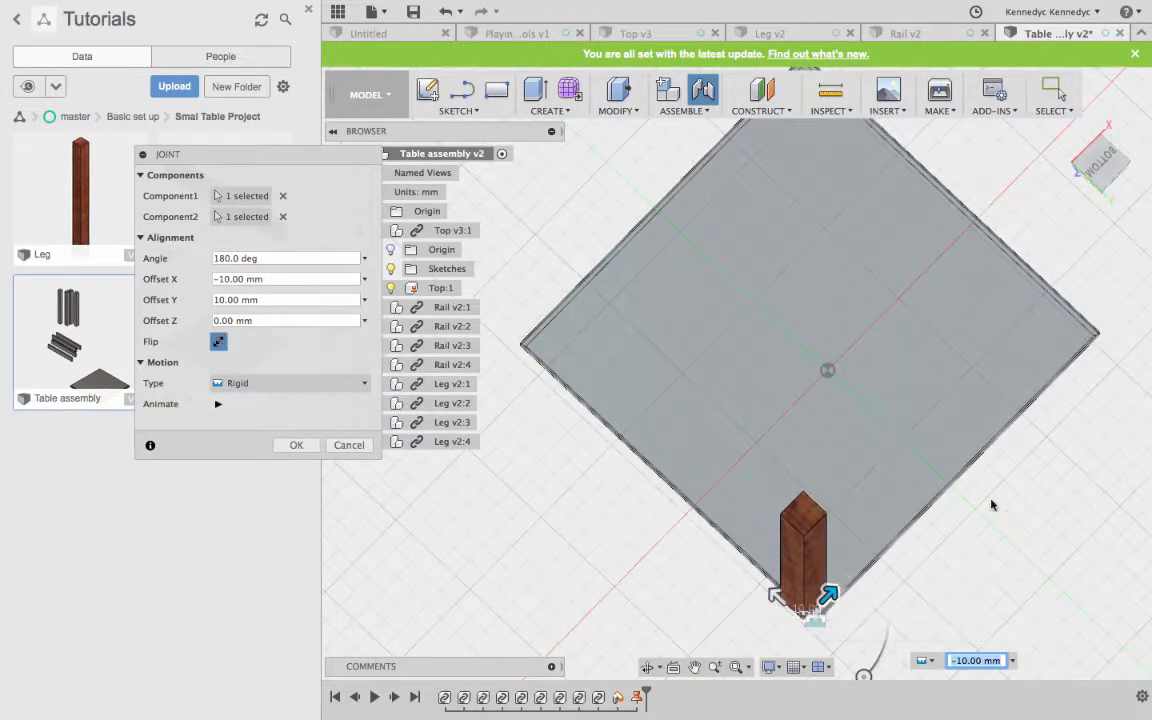
Set the leg joint's X offset to 0 mm
left_click(972, 660)
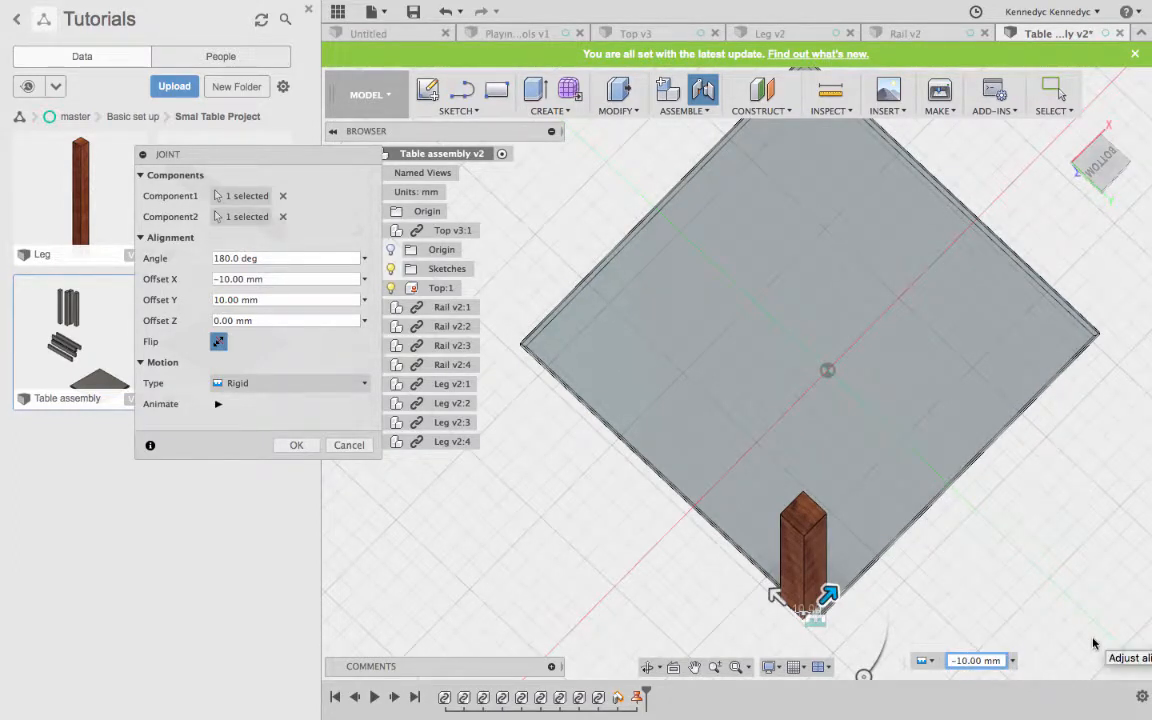
key("BackSpace")
key("BackSpace")
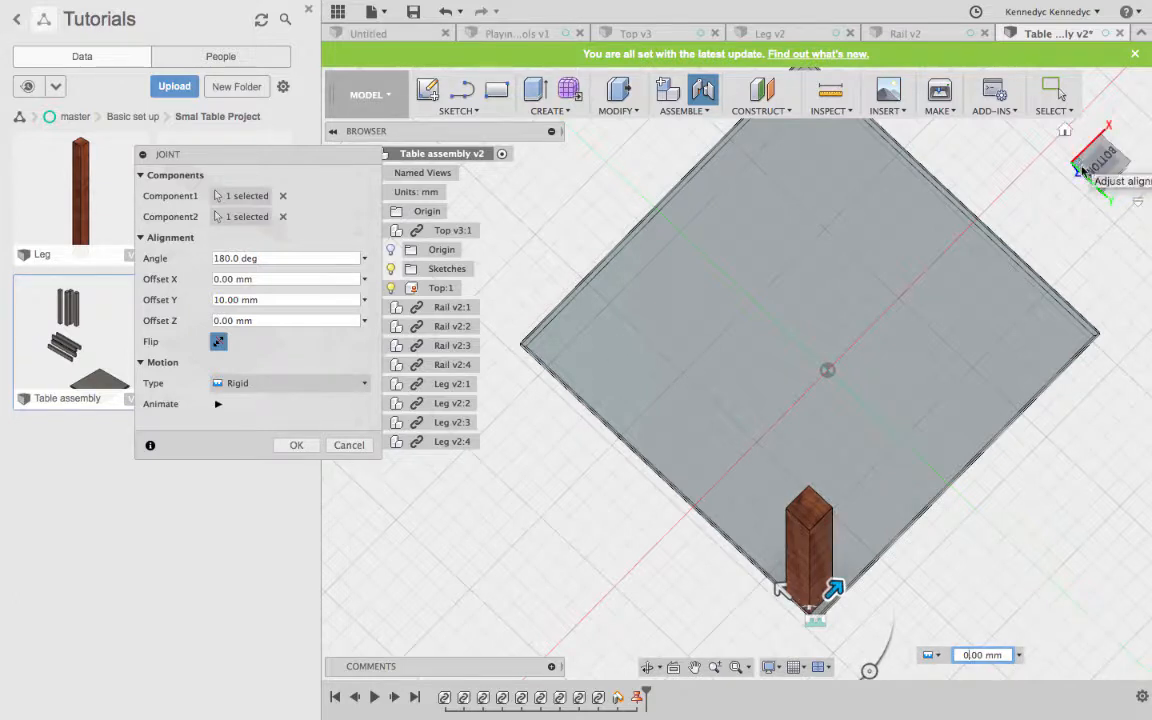
middle_click_drag(1089, 133, 1079, 129)
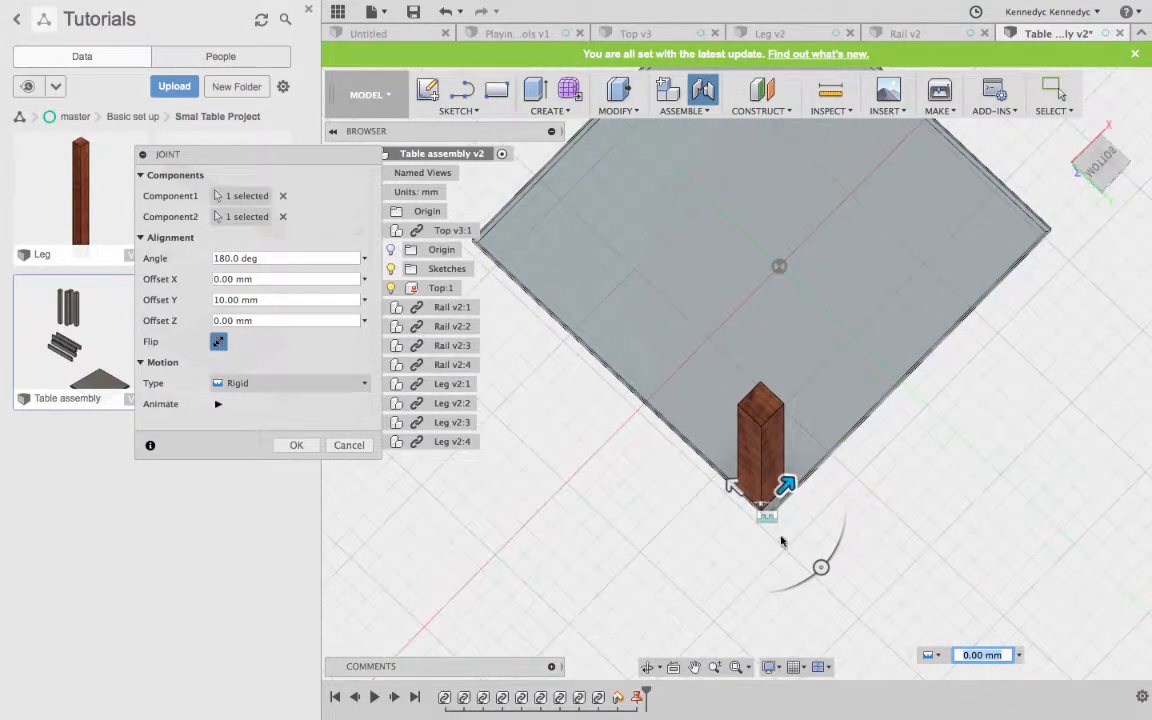
Try a 0 mm Y offset on the leg joint and restore it to 10 mm
left_click(734, 485)
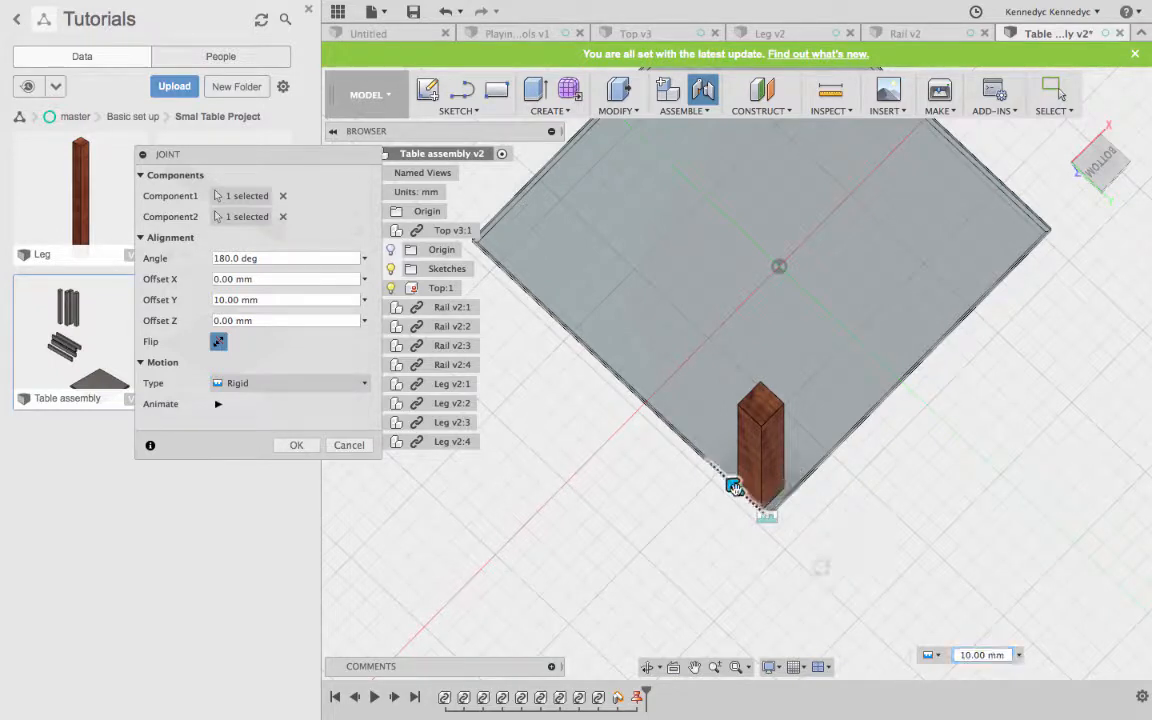
left_click(967, 656)
key("BackSpace")
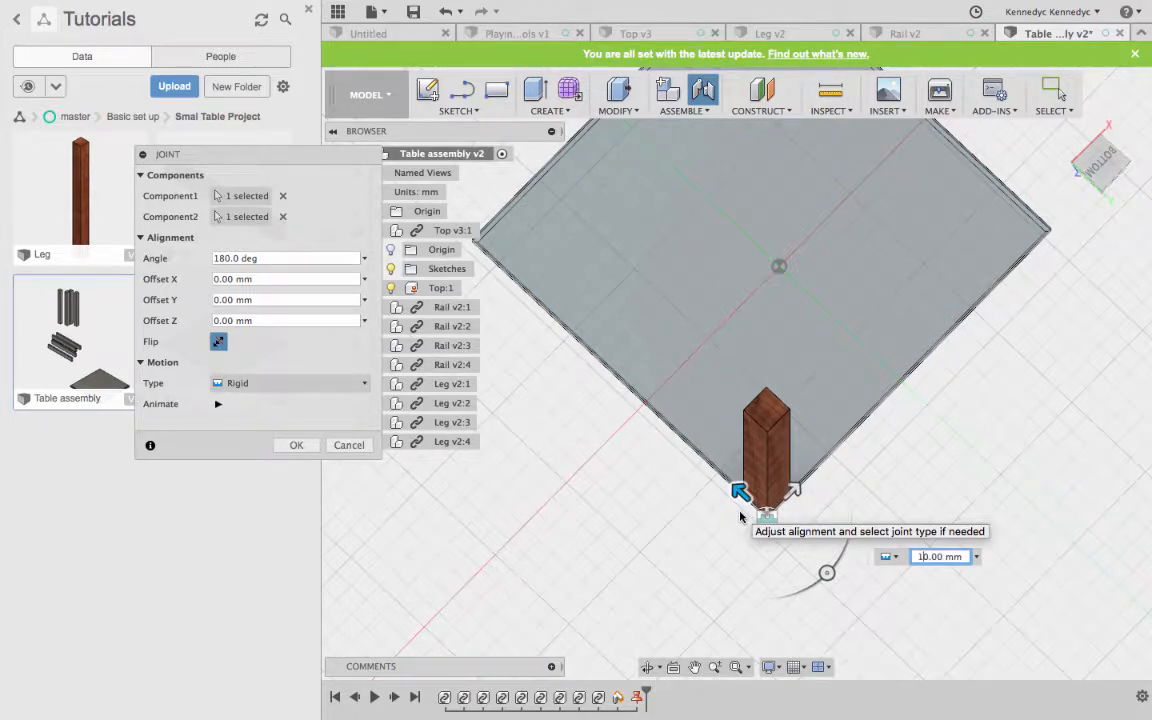
scroll(742, 508, "down", 1)
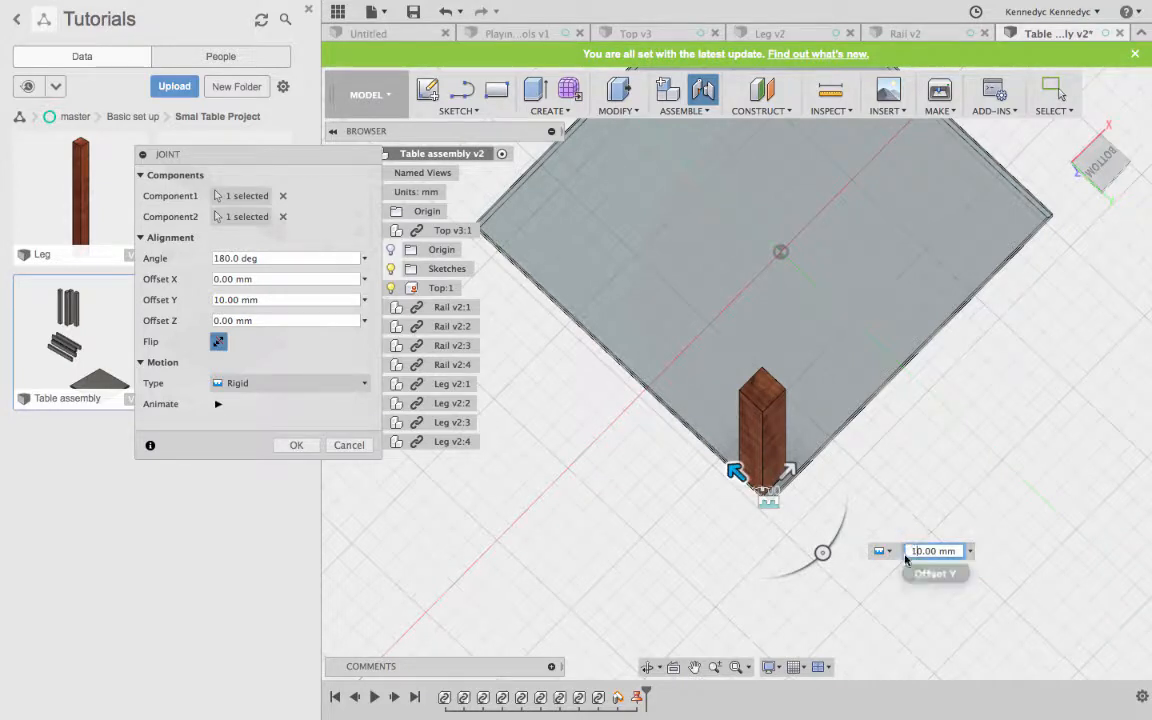
Set the leg joint's X offset to 10 mm and complete the joint
left_click(790, 474)
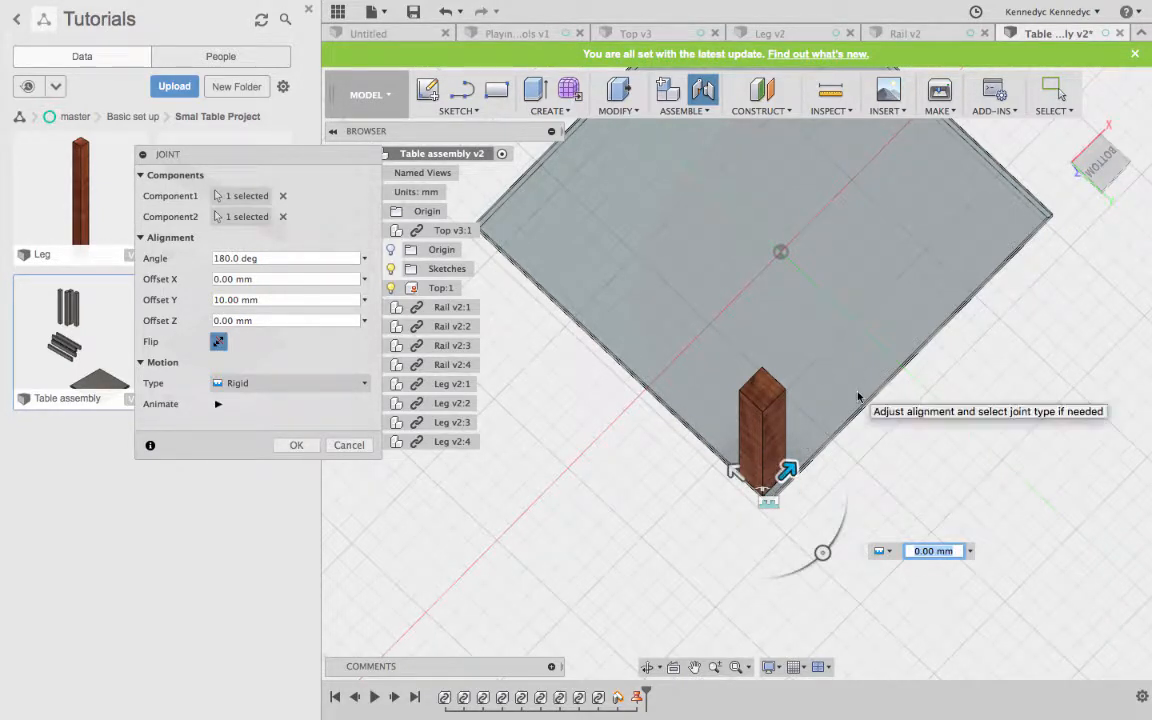
type("1")
key("Return")
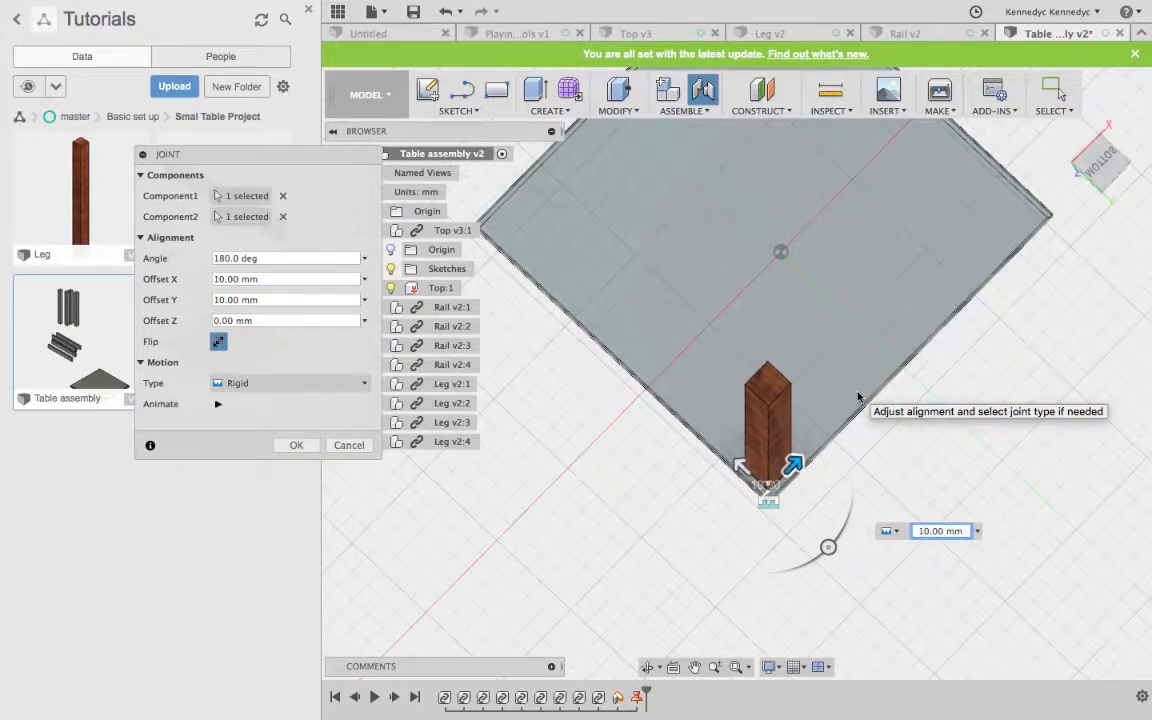
key("Return")
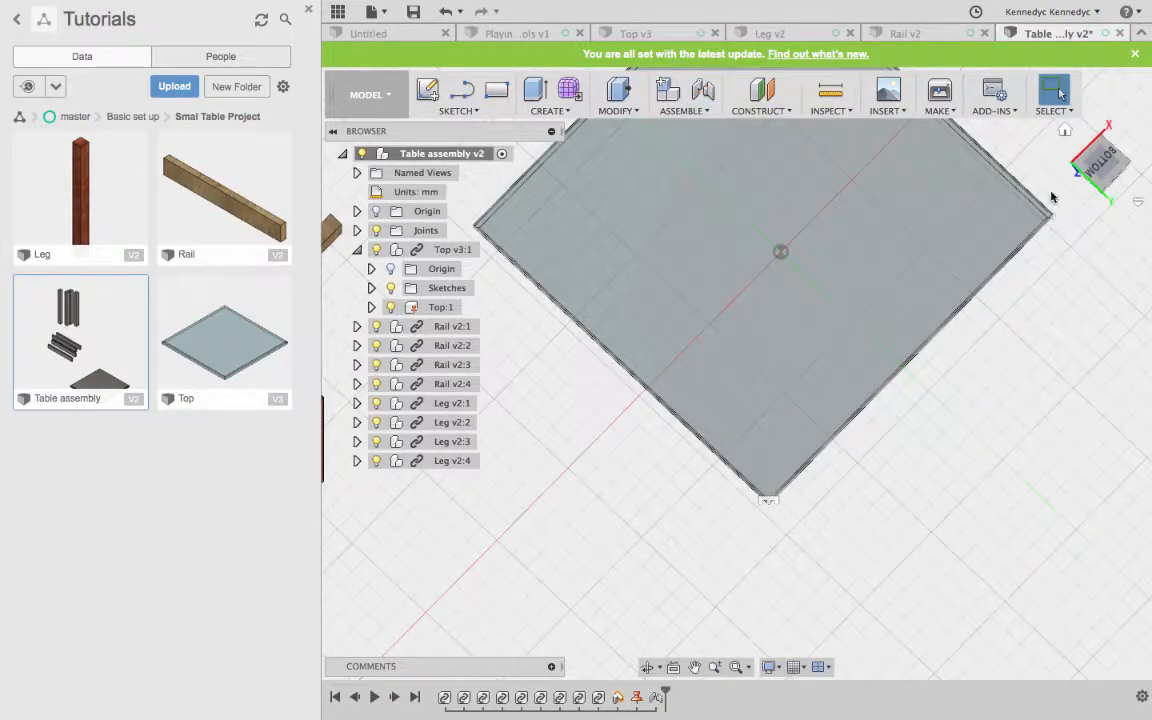
Return to the home view and nudge the jointed leg so it snaps into place under the glass top
left_click(1066, 131)
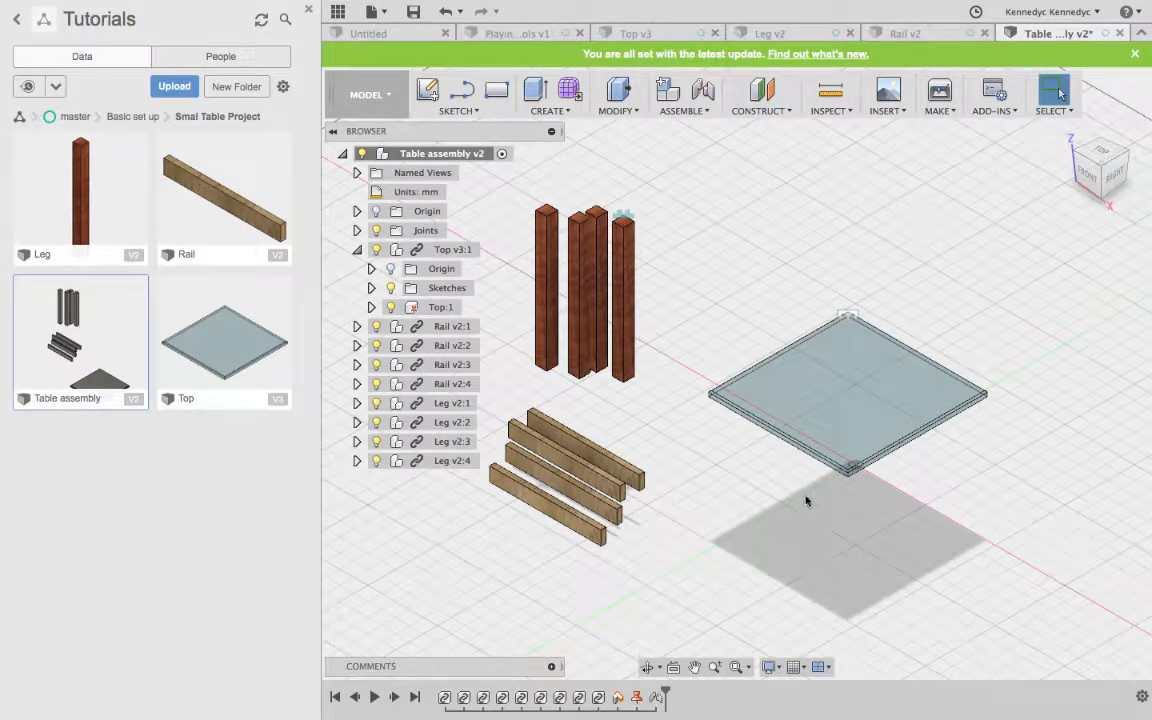
scroll(805, 499, "down", 3)
scroll(805, 499, "up", 1)
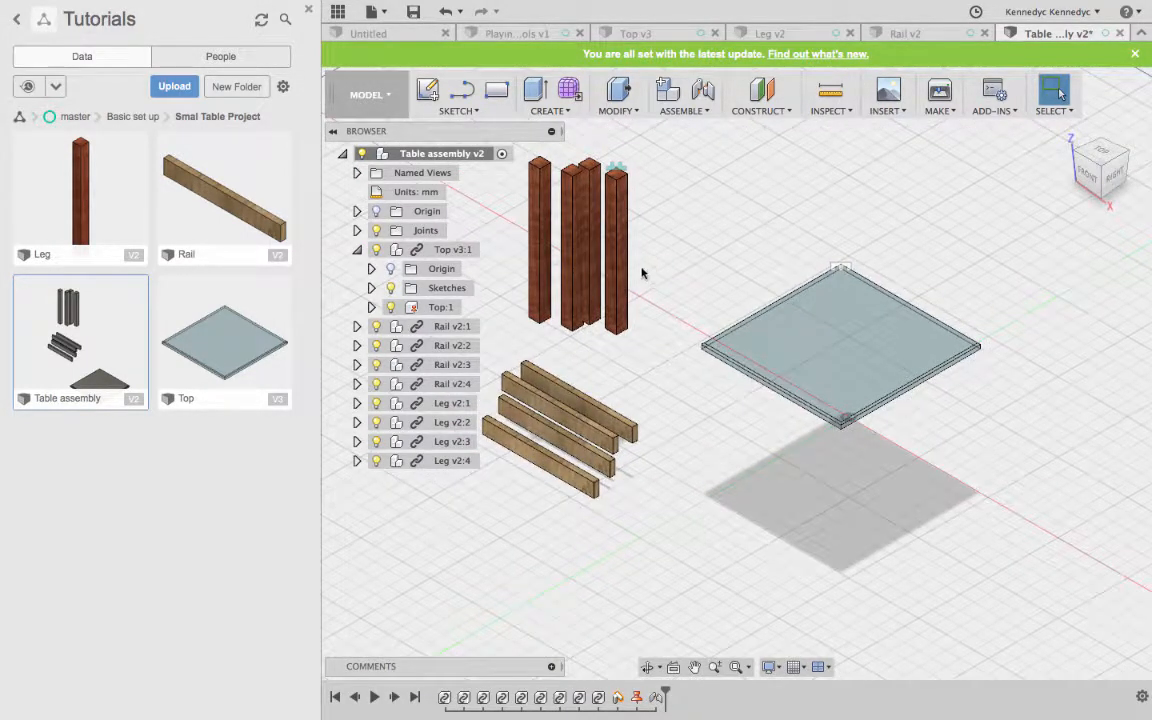
left_click(617, 171)
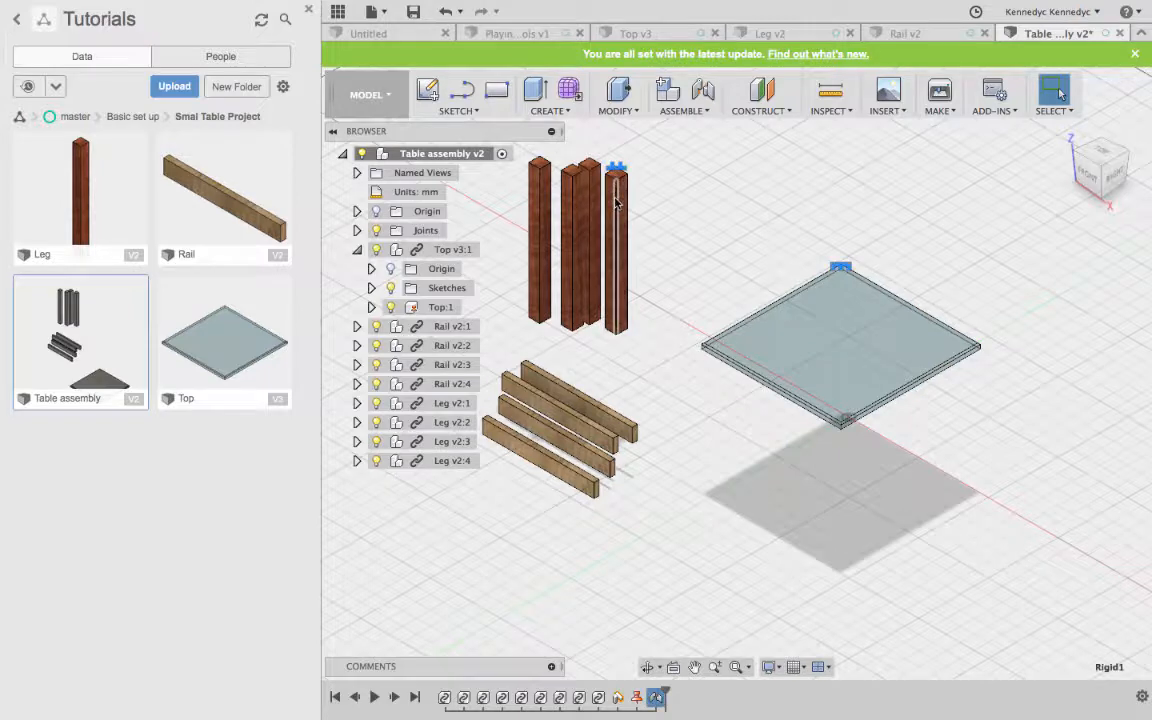
left_click_drag(618, 200, 648, 214)
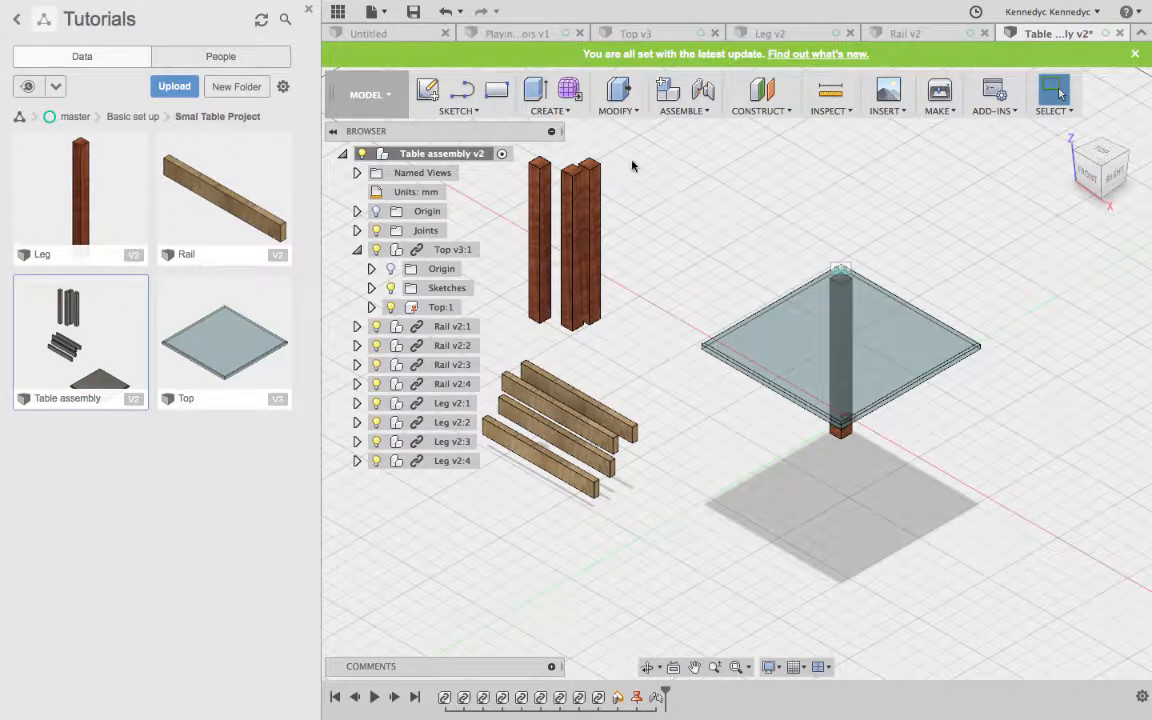
Start another rigid Joint and choose the right-hand corner of the rear leg's upper face as the first component's location
scroll(632, 166, "up", 5)
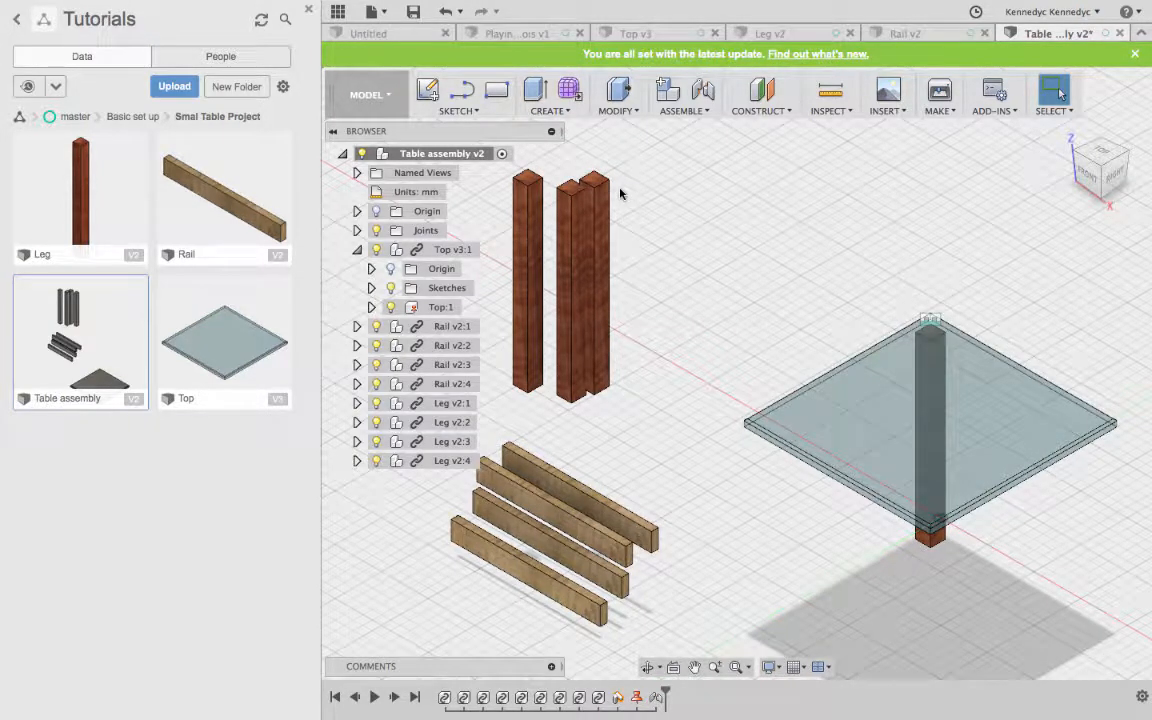
key("j")
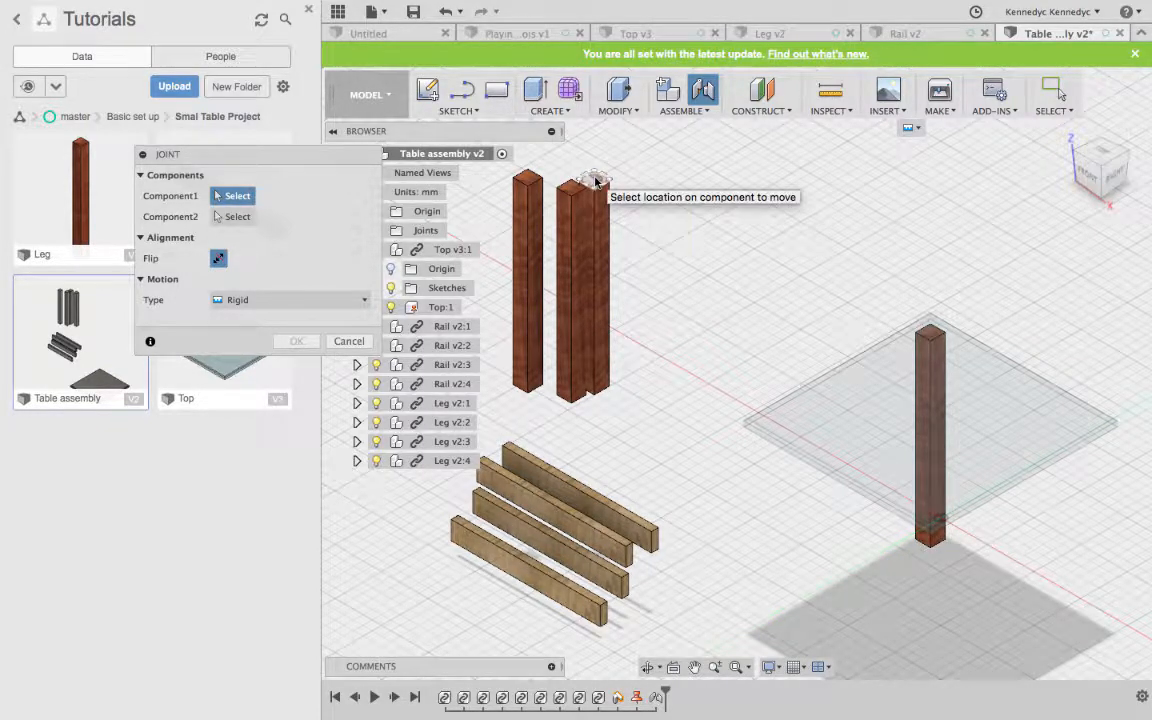
scroll(595, 181, "up", 5)
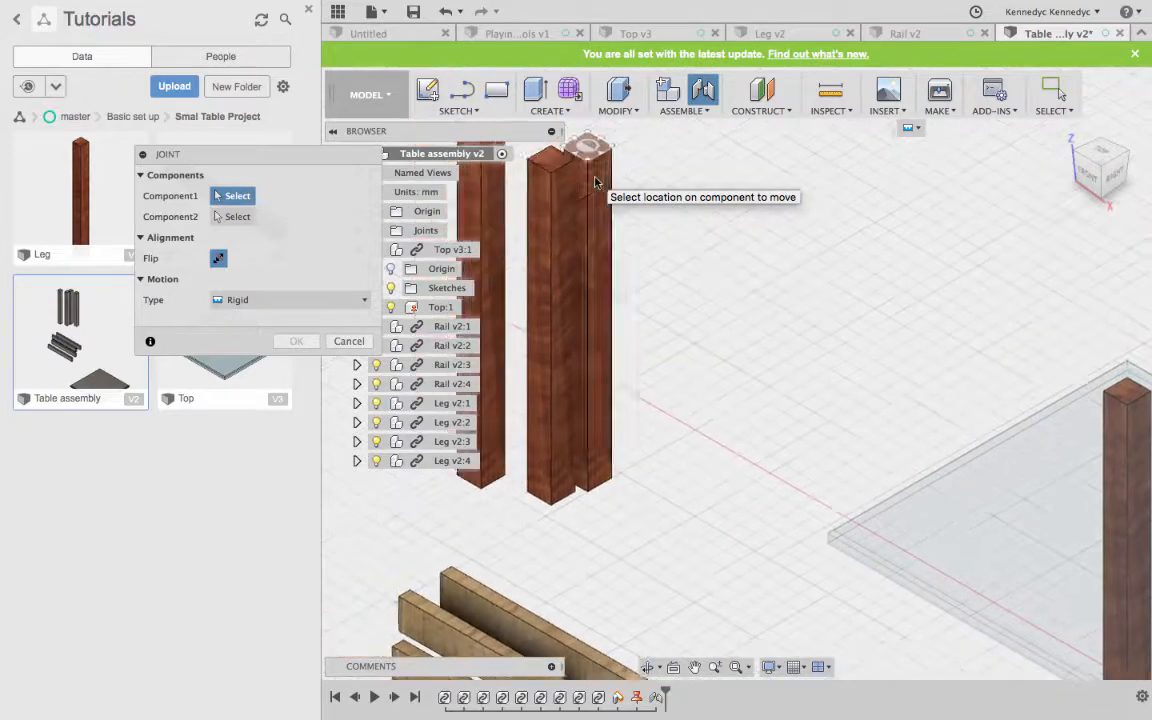
scroll(595, 181, "up", 4)
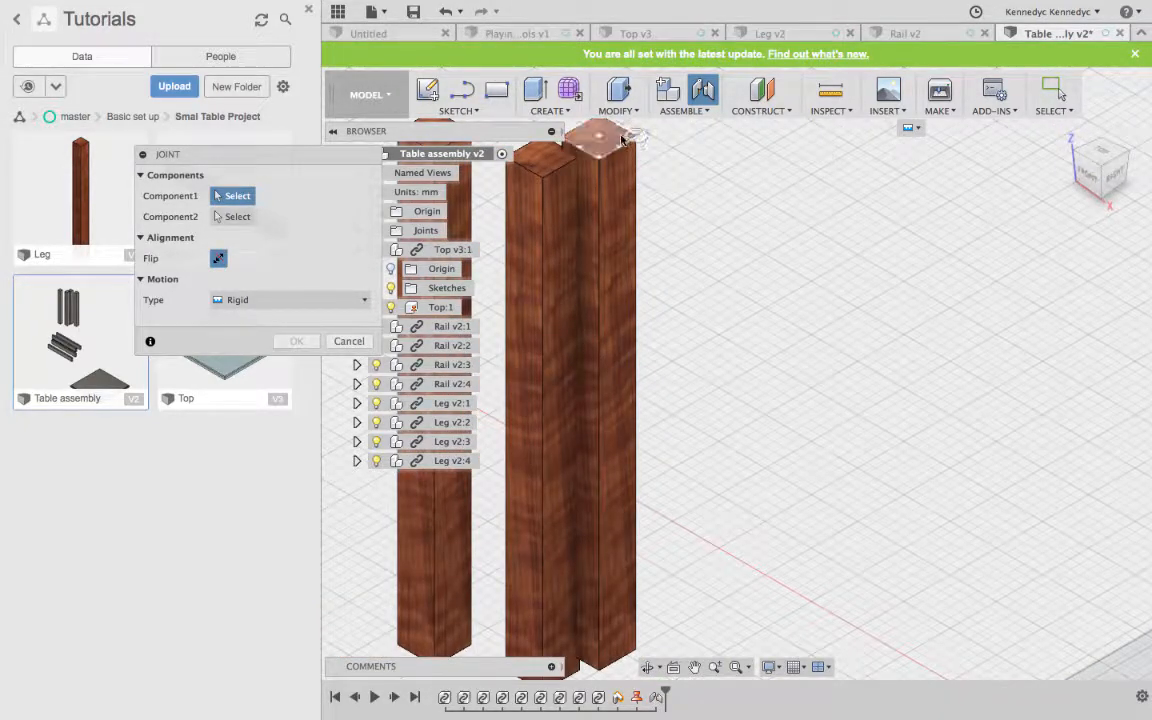
left_click(619, 137)
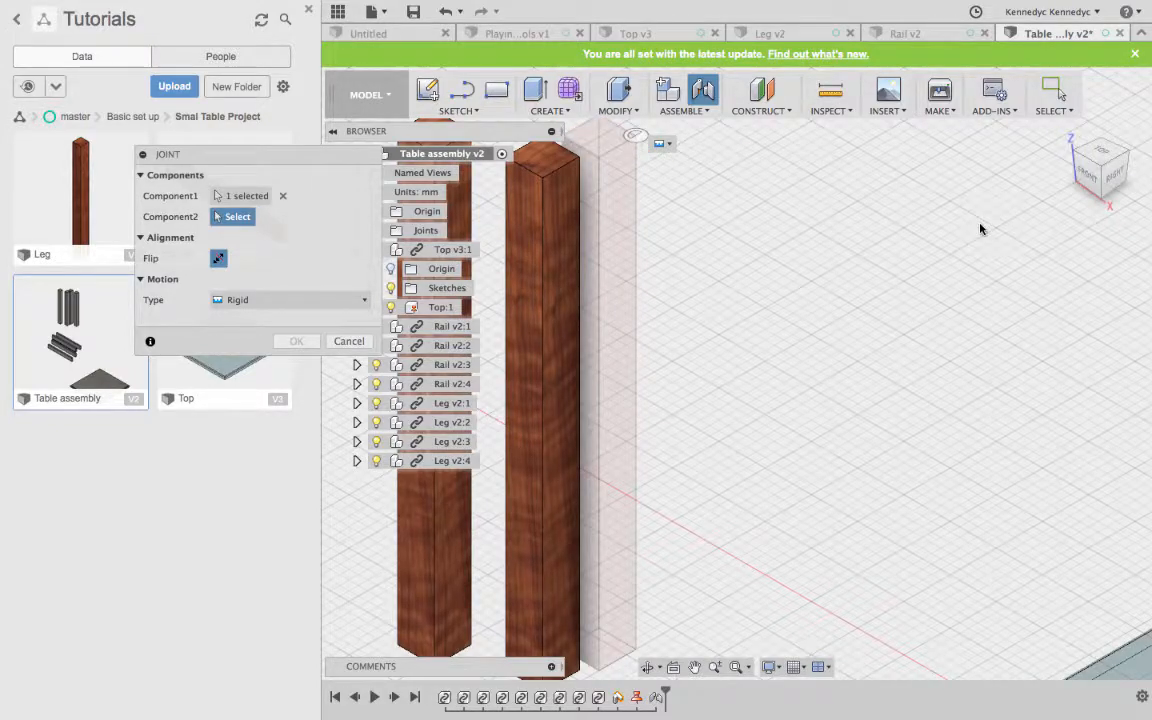
Choose an underside corner of the glass top, adjacent to the first leg's corner, as the second leg's other joint location
scroll(977, 226, "down", 6)
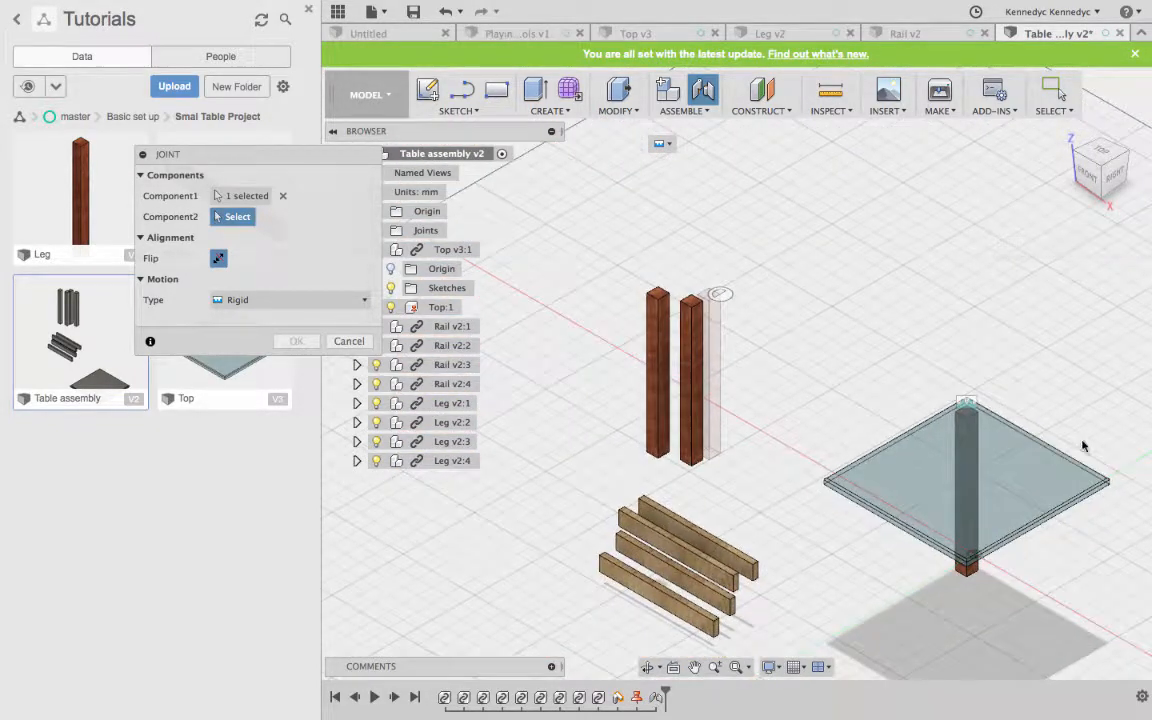
left_click_drag(1102, 182, 1078, 65)
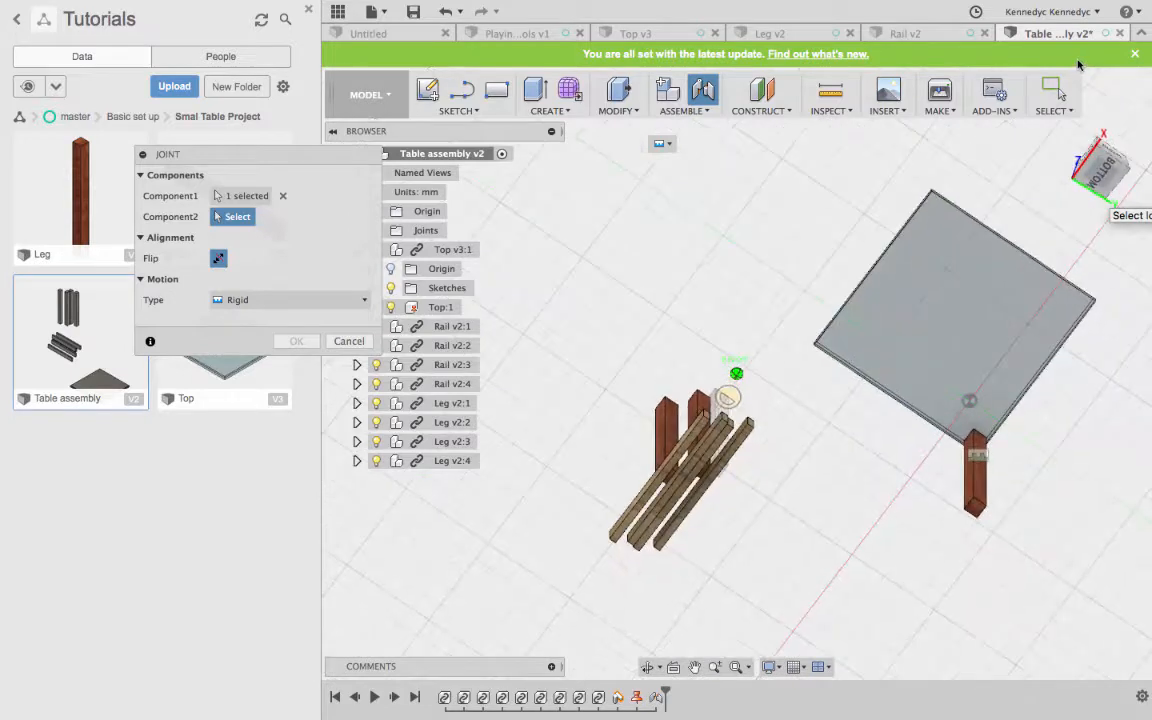
left_click(1086, 313)
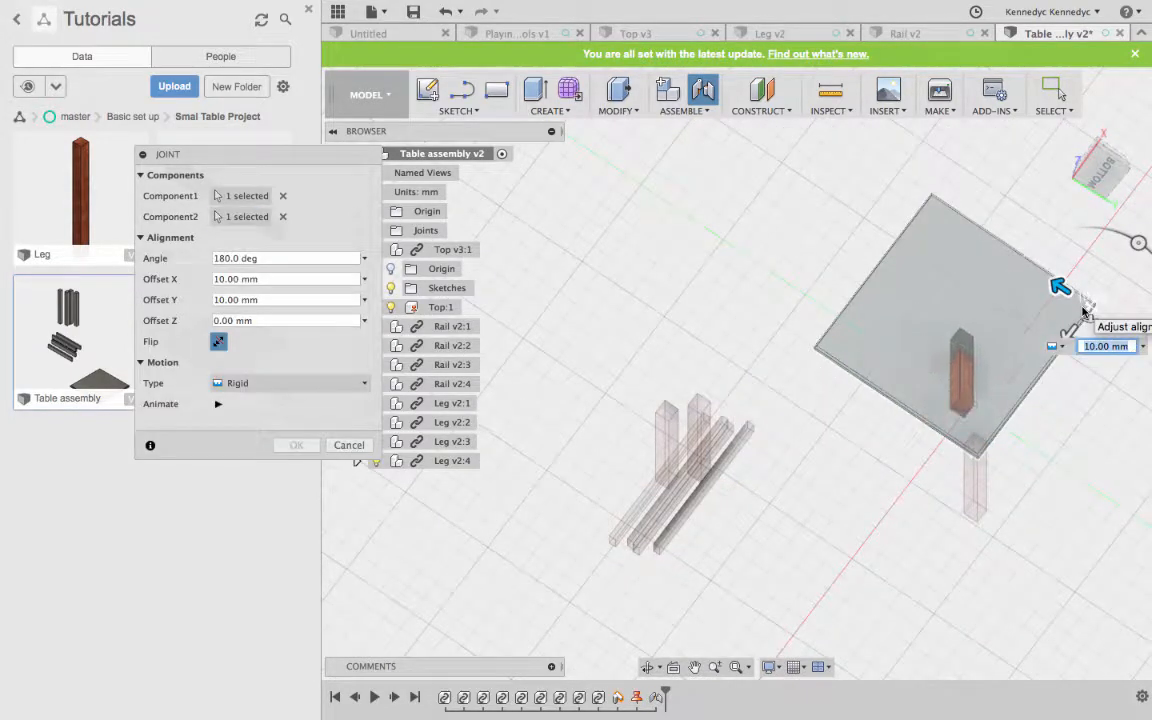
Check the second leg's alignment from directly below, keep its X and Y offsets at 10 mm, and complete the joint
left_click(1100, 170)
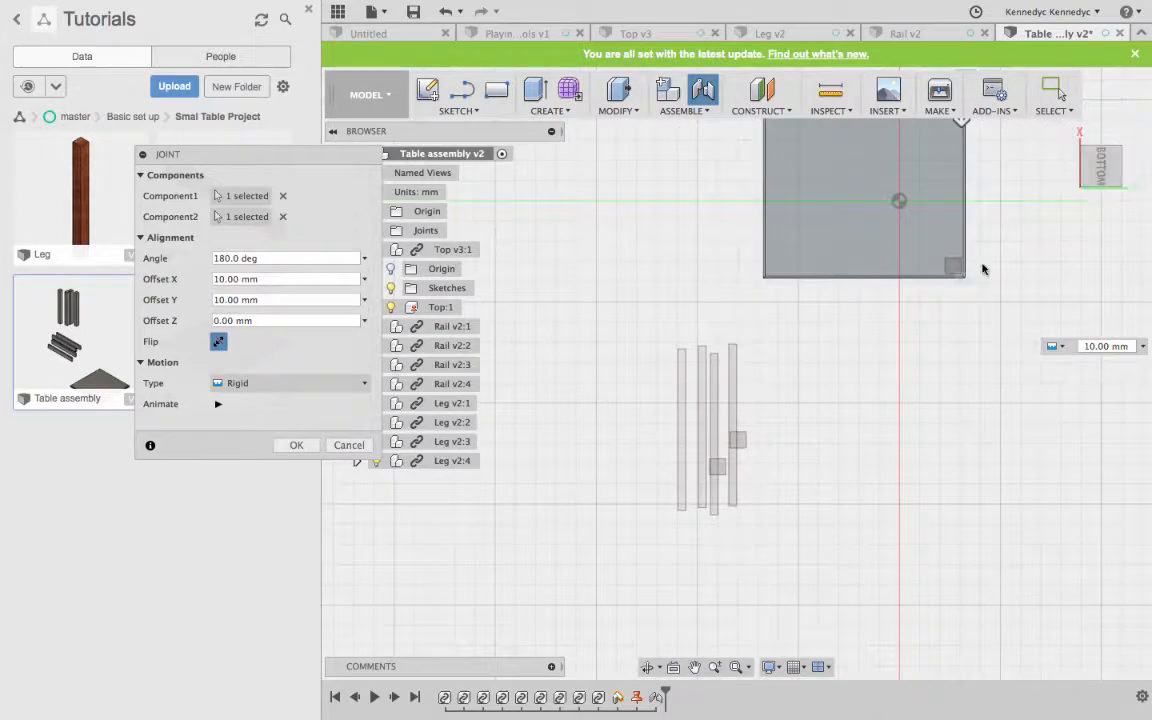
scroll(964, 257, "up", 5)
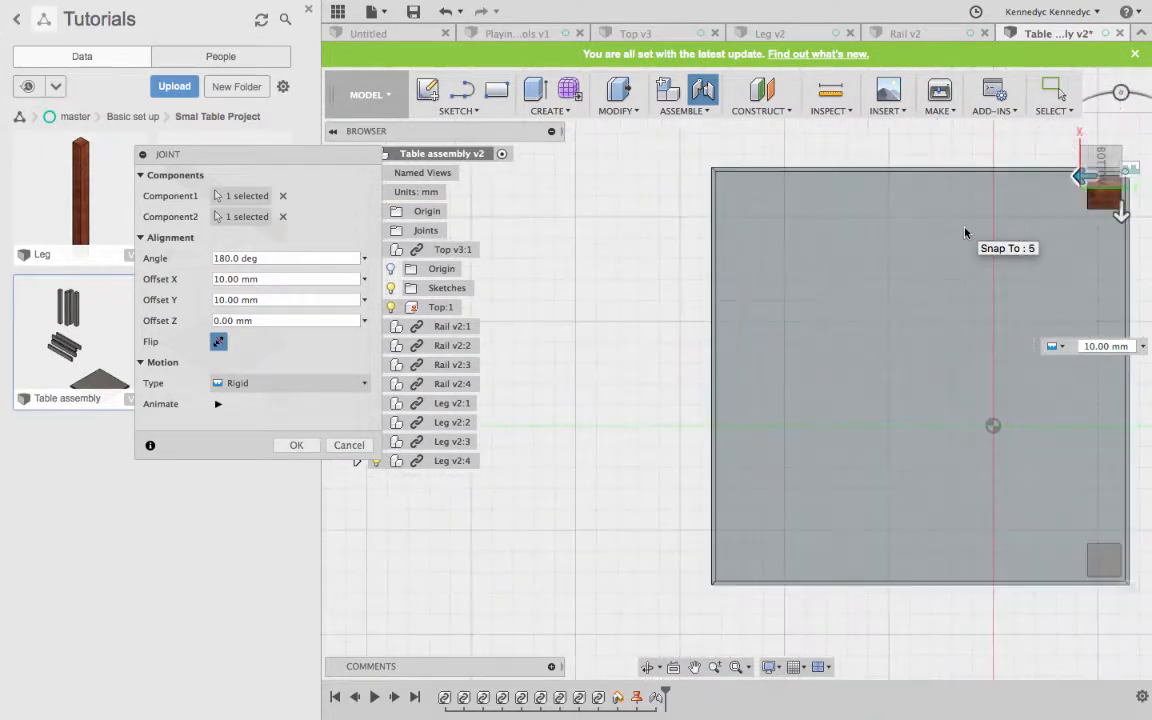
scroll(966, 232, "up", 3)
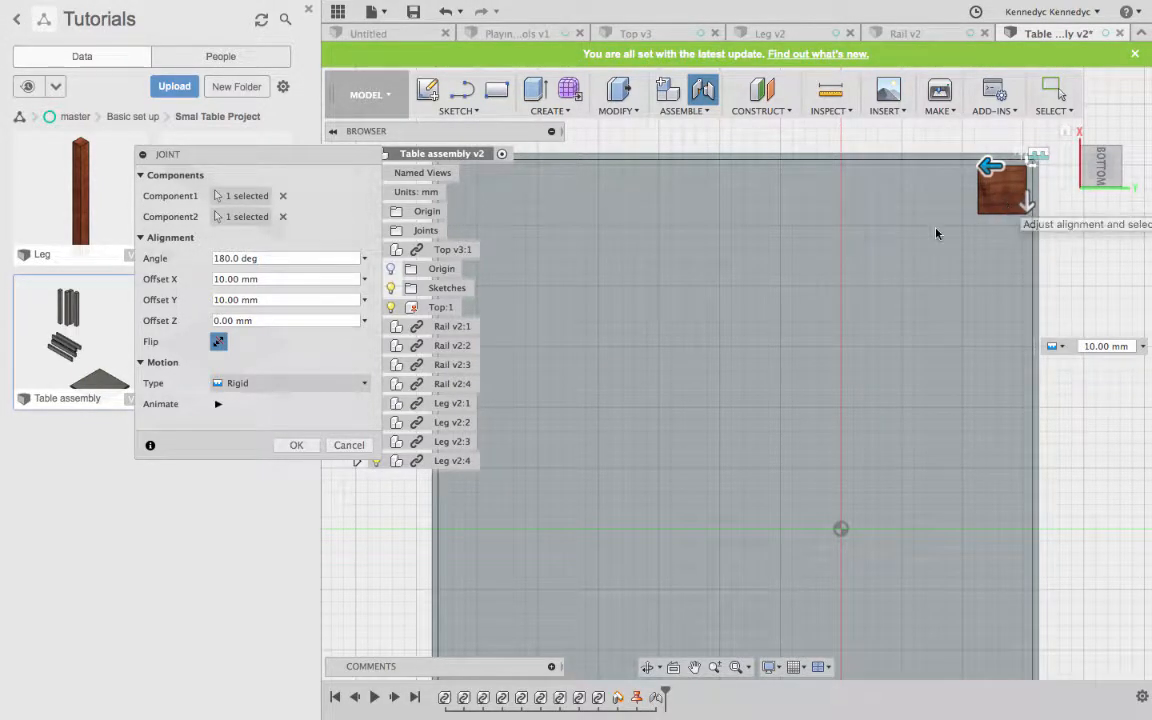
scroll(874, 260, "right", 2)
scroll(874, 260, "up", 2)
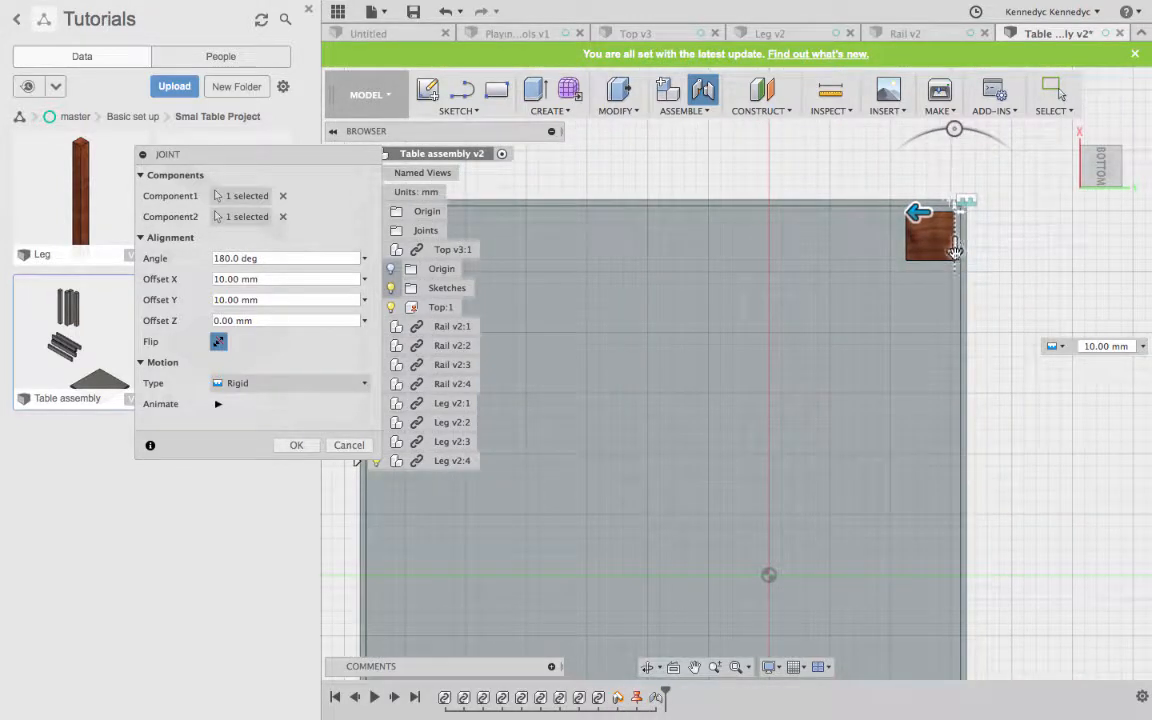
left_click(954, 250)
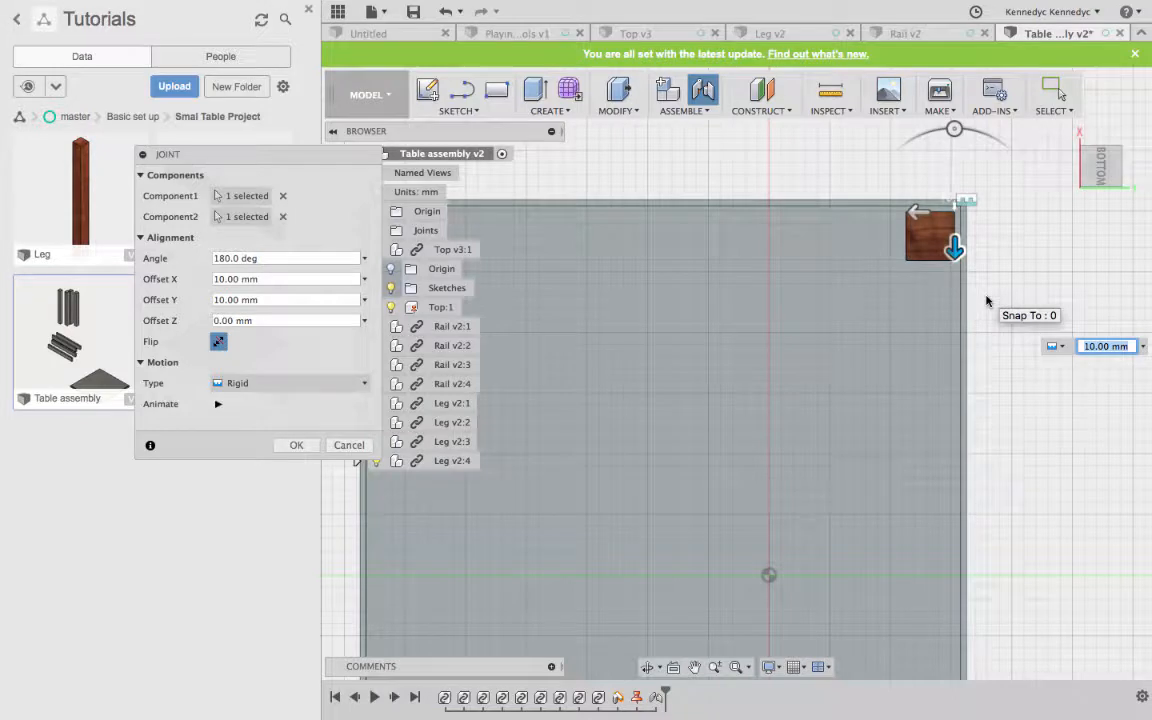
left_click(296, 445)
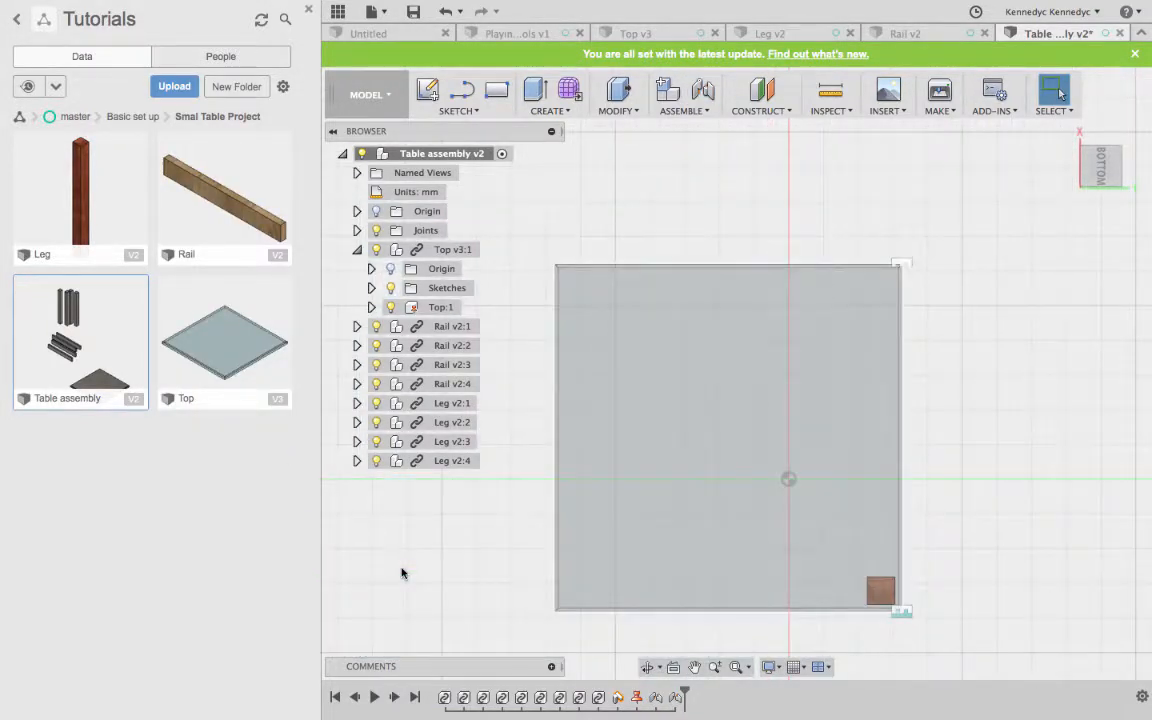
Return to the home view and nudge the second jointed leg so it snaps to its corner of the glass top
middle_click_drag(1080, 133, 1055, 166)
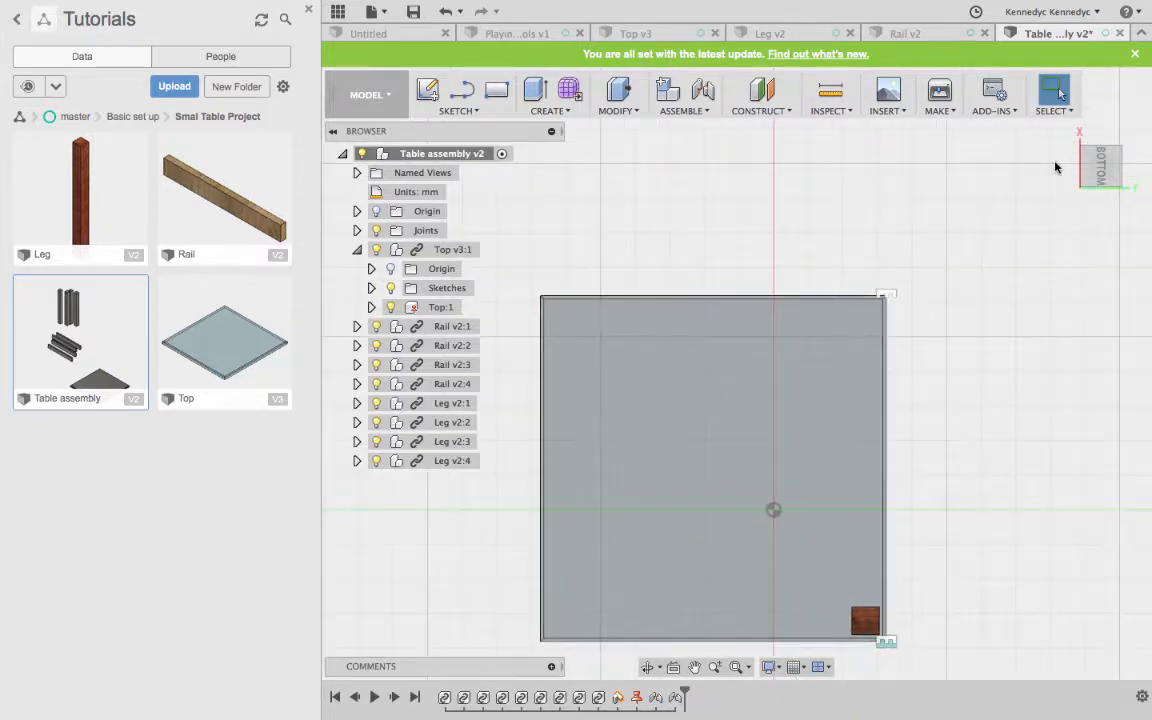
scroll(1046, 216, "down", 1)
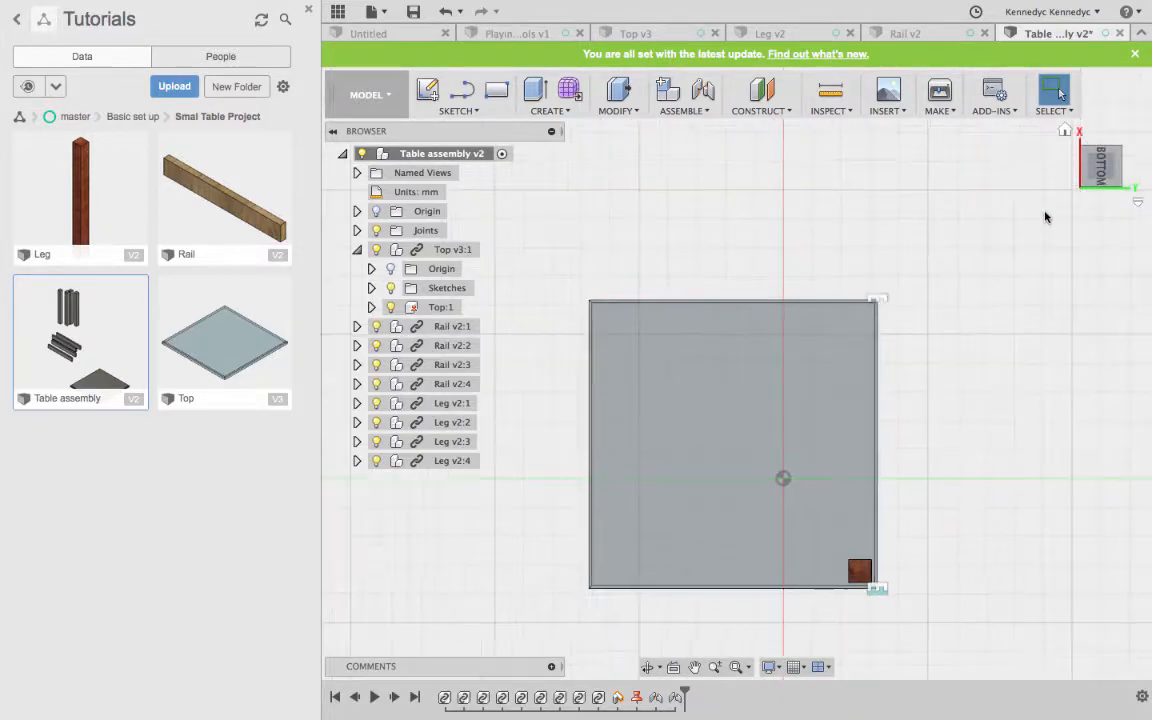
left_click(1069, 134)
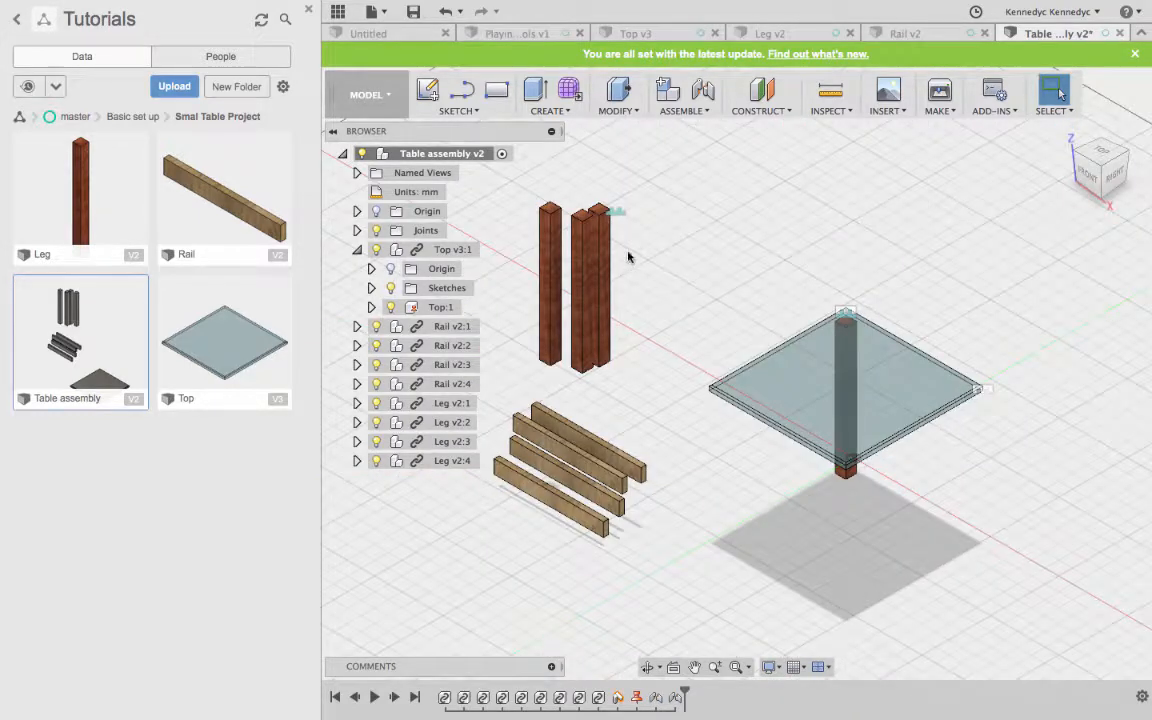
left_click_drag(607, 243, 625, 243)
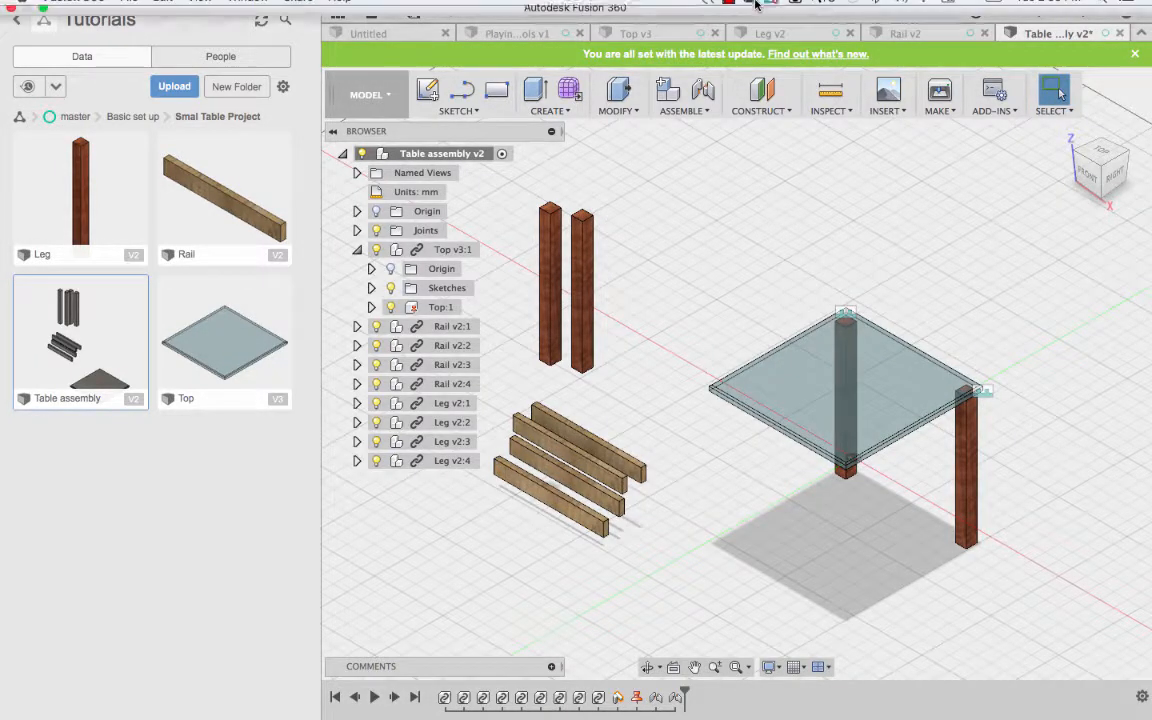
left_click(728, 9)
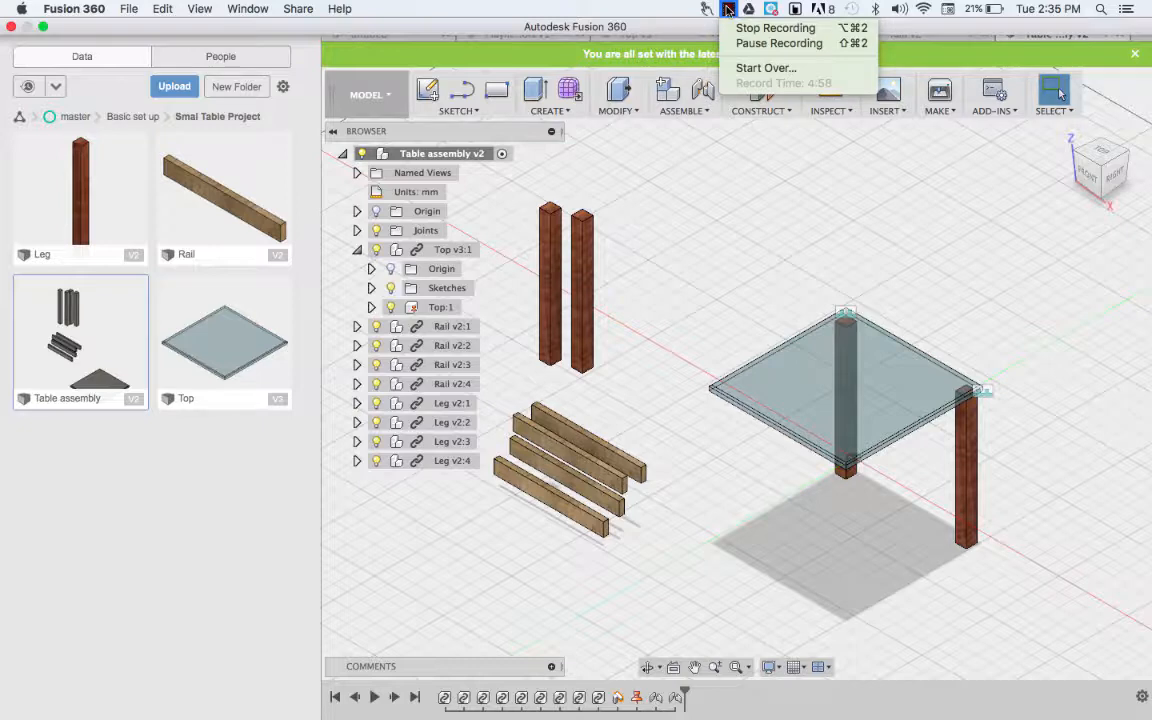
left_click(758, 44)
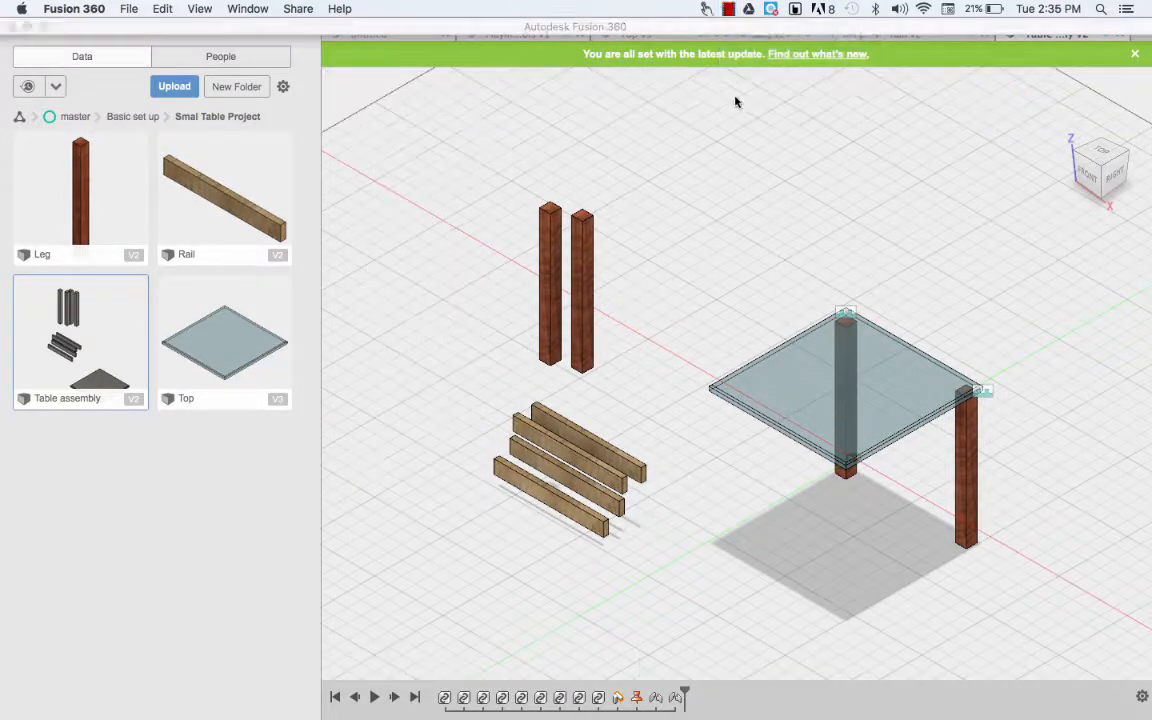
left_click(587, 241)
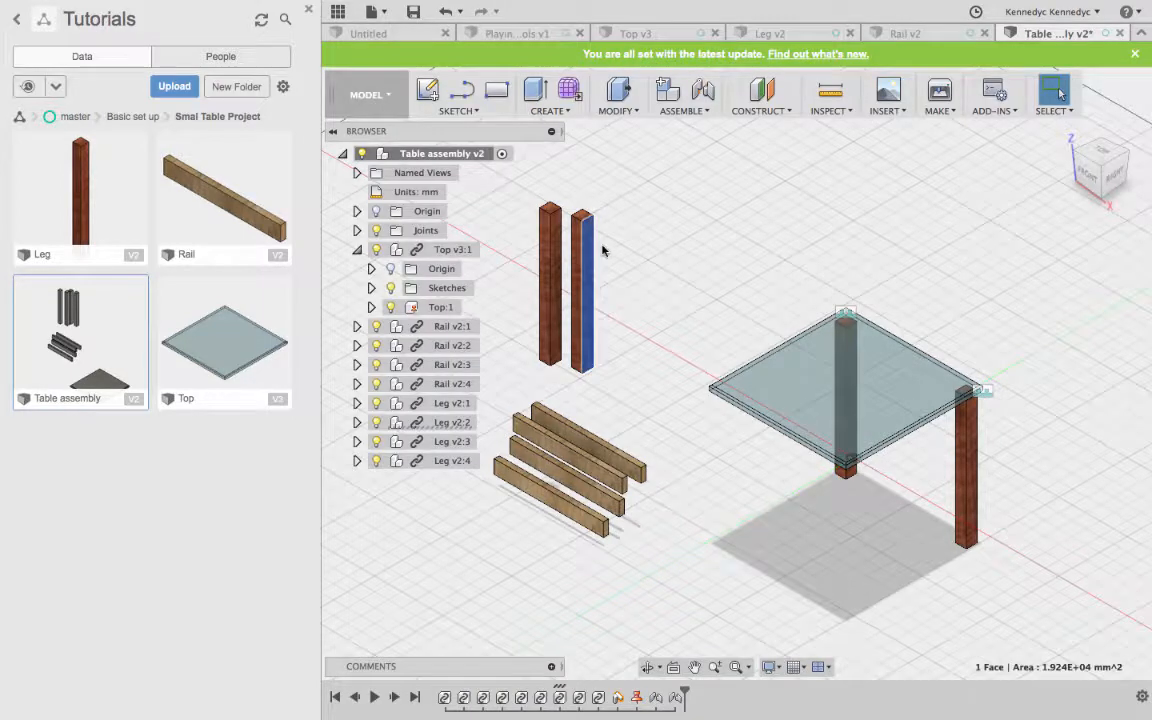
left_click(728, 9)
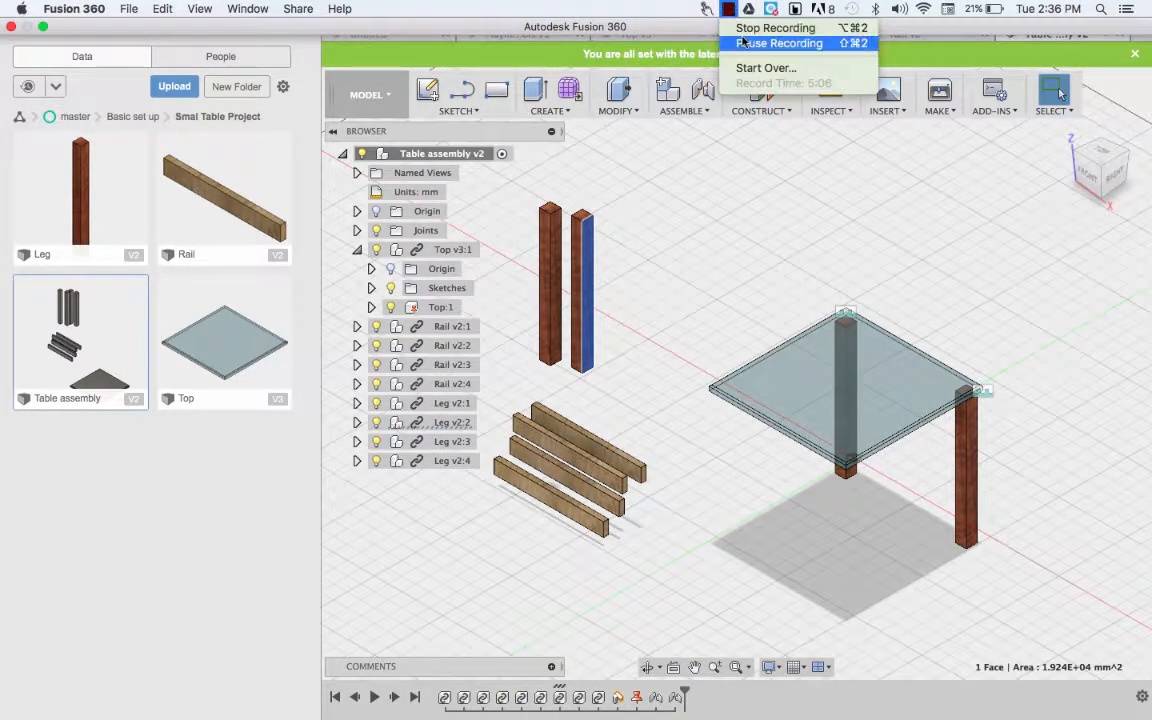
left_click(745, 44)
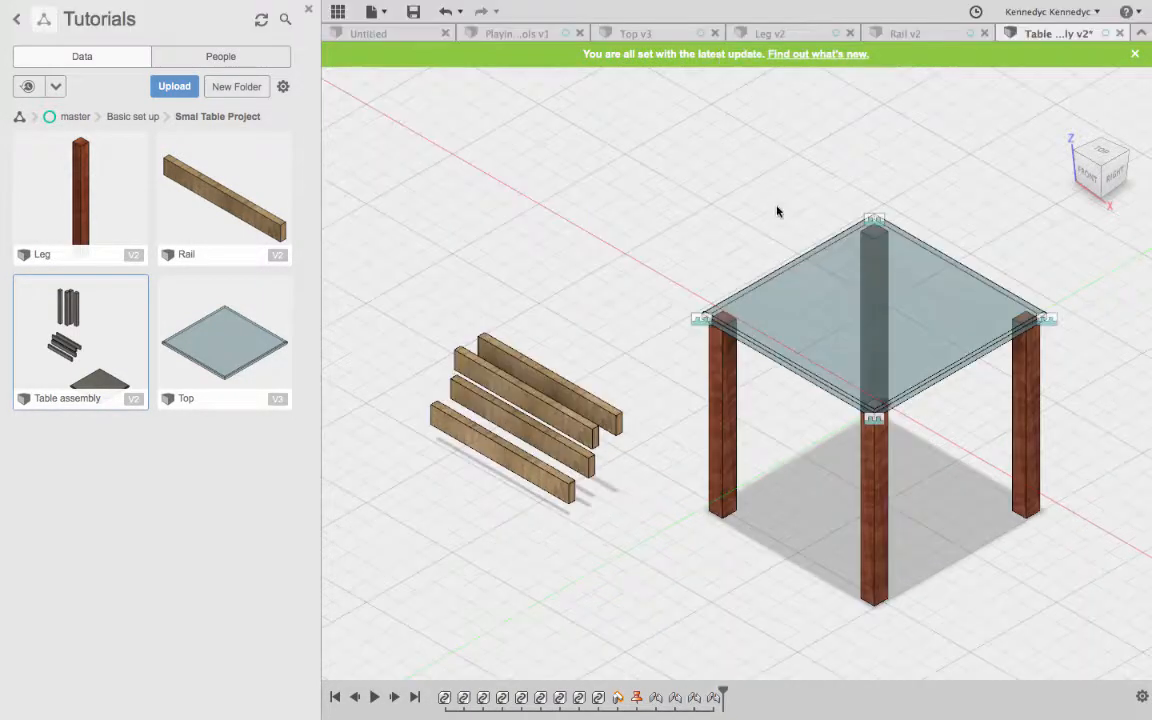
View the table from directly below to examine how the four legs sit on the underside of the glass top
left_click(618, 245)
scroll(618, 245, "down", 3)
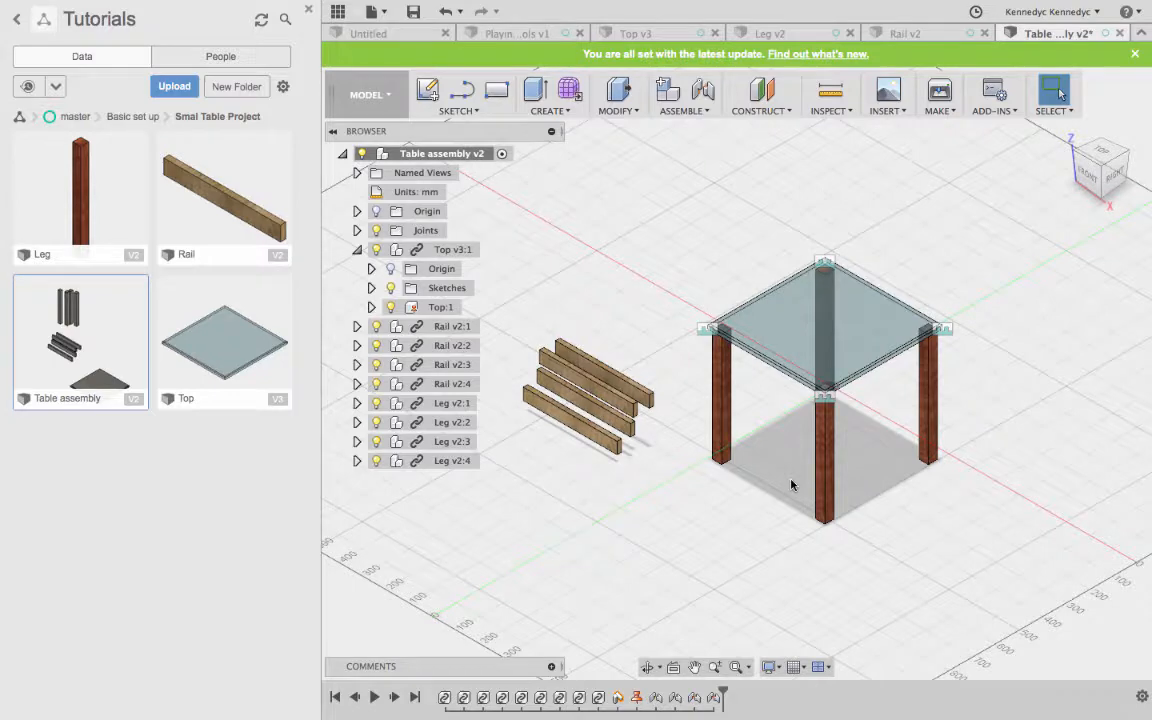
scroll(791, 485, "down", 3)
scroll(1094, 176, "up", 1)
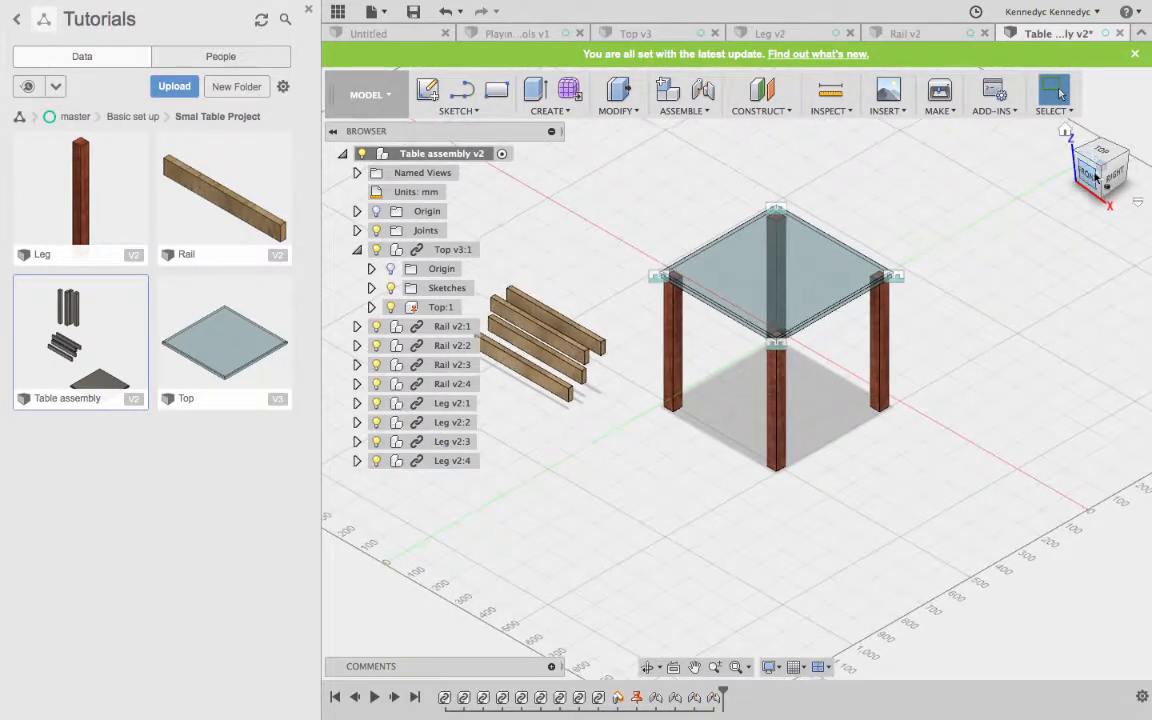
left_click_drag(1094, 173, 1093, 85)
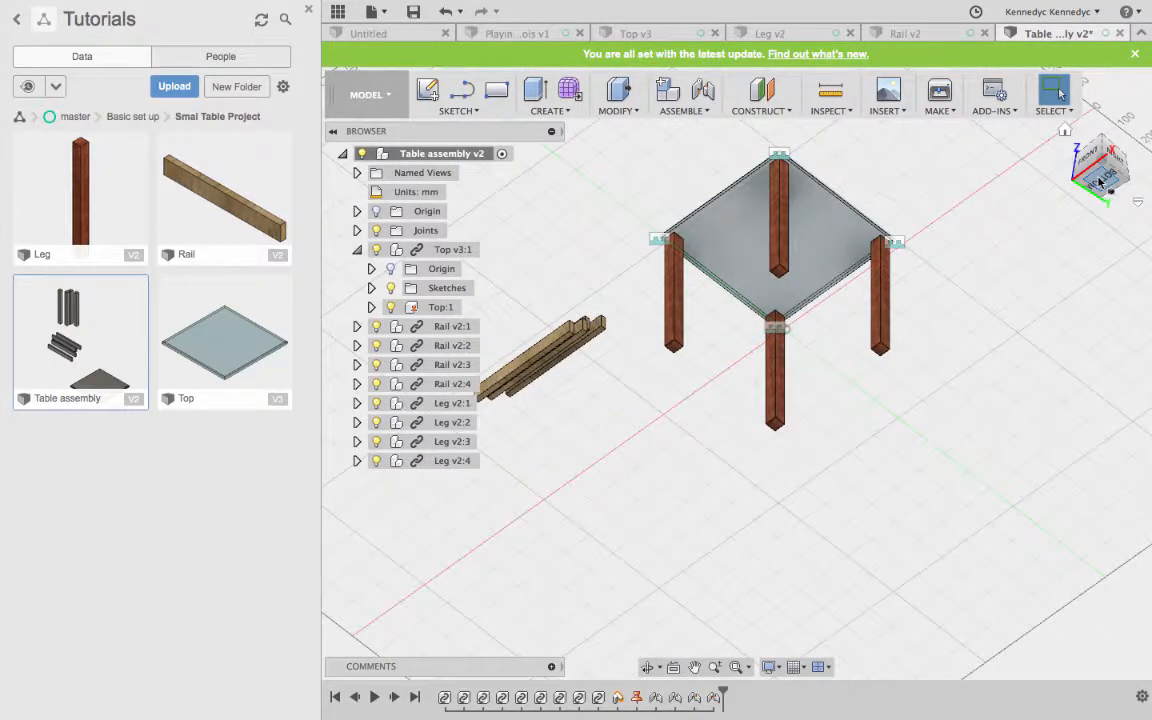
left_click(1100, 181)
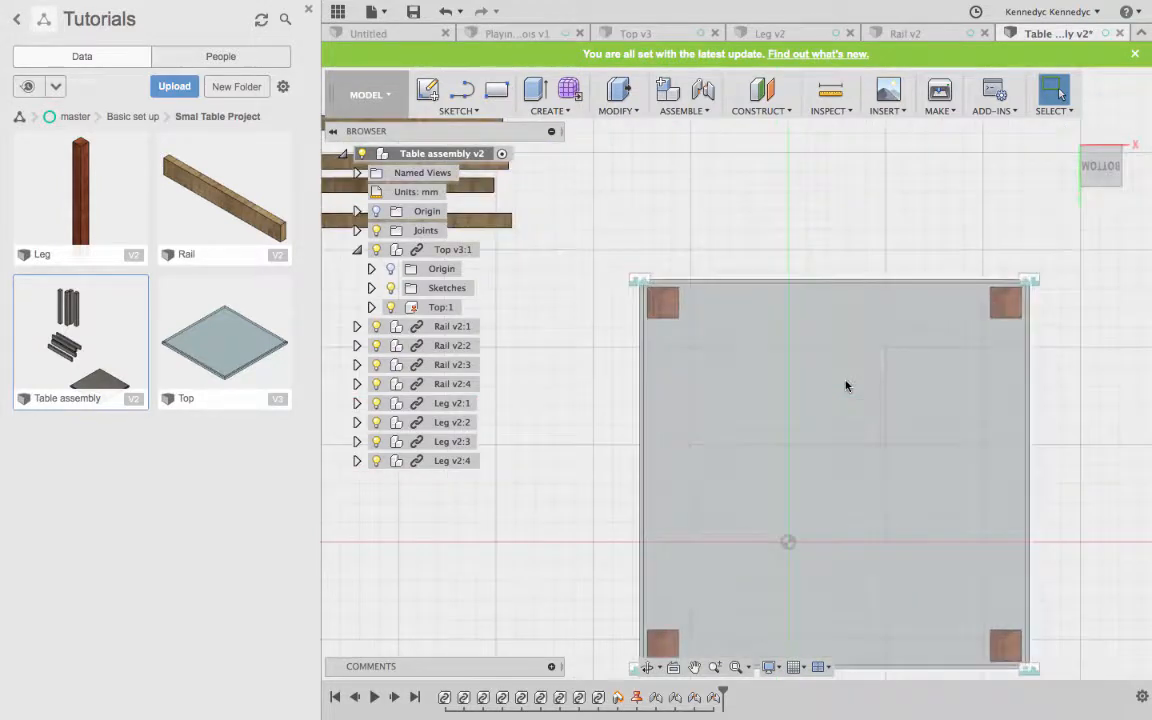